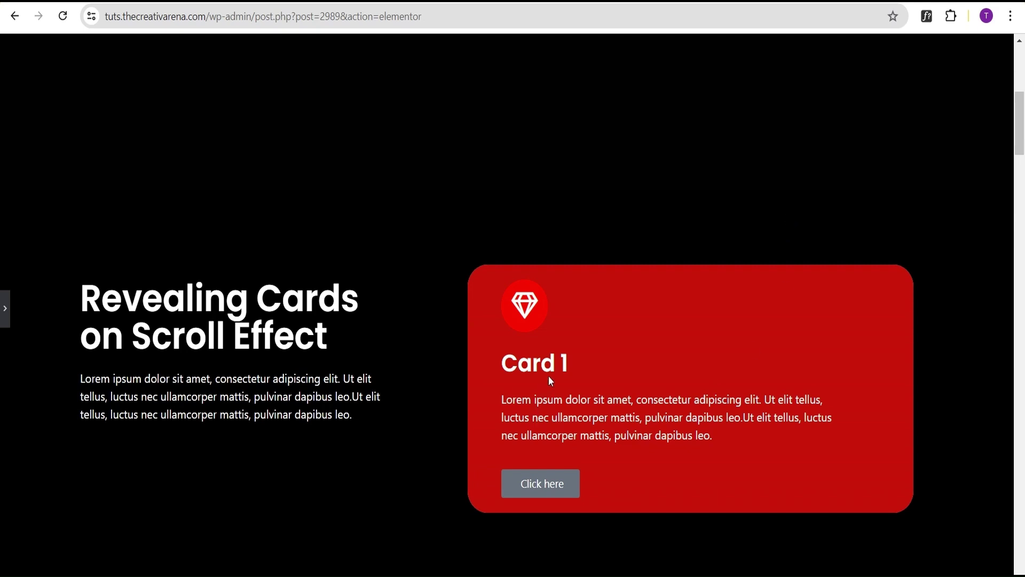
# Step: Examine how the five cards reveal on scroll in the two finished "Revealing Cards on Scroll Effect" sections
pyautogui.scroll(-3, 854, 160)
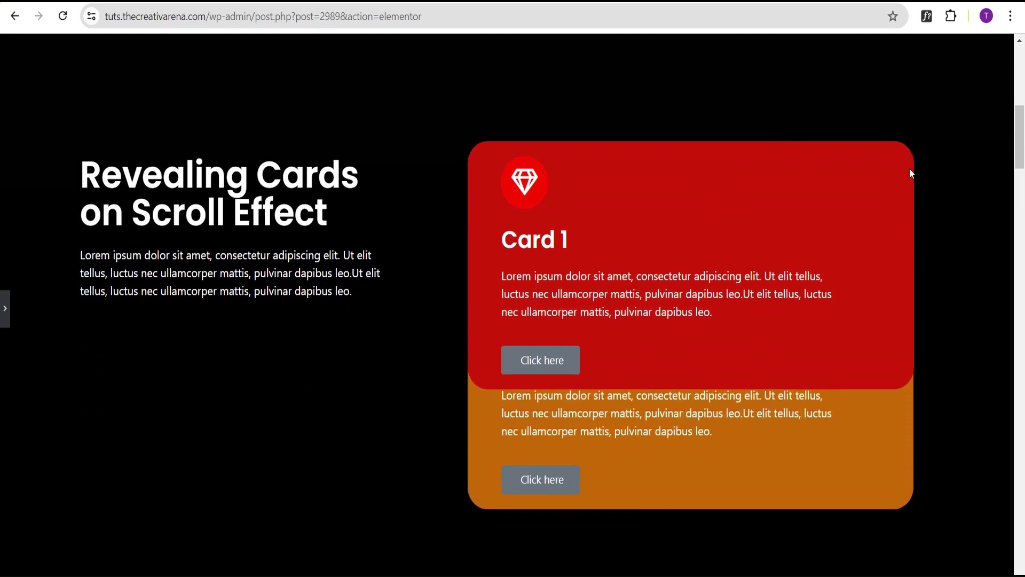
pyautogui.scroll(-2, 1016, 160)
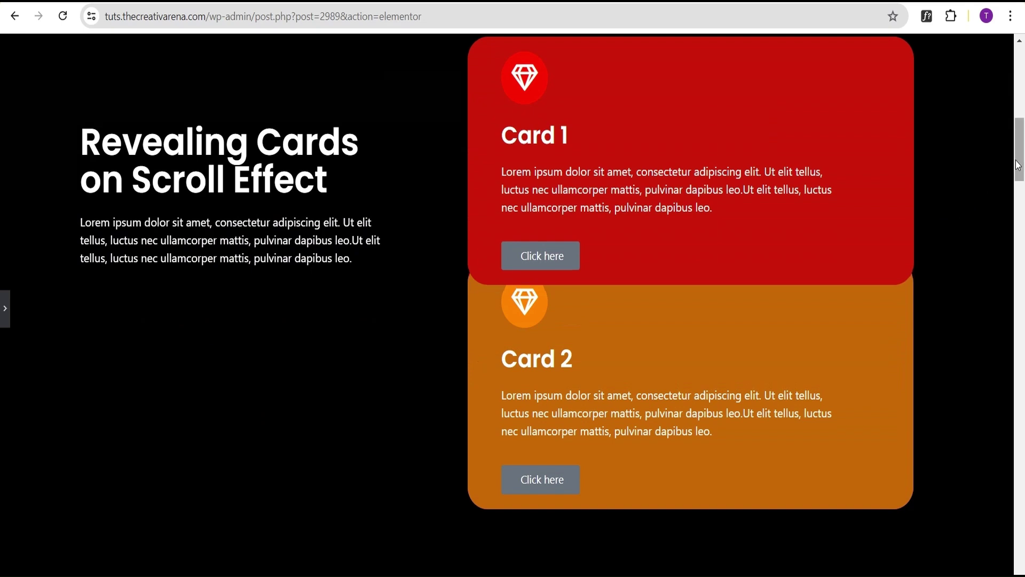
pyautogui.scroll(-5, 1018, 165)
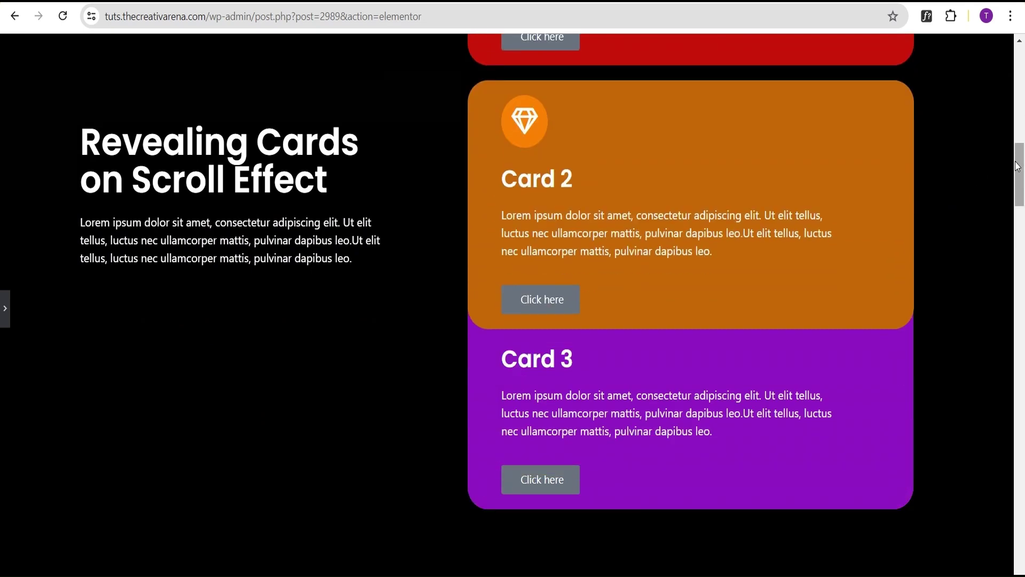
pyautogui.scroll(-3, 1018, 167)
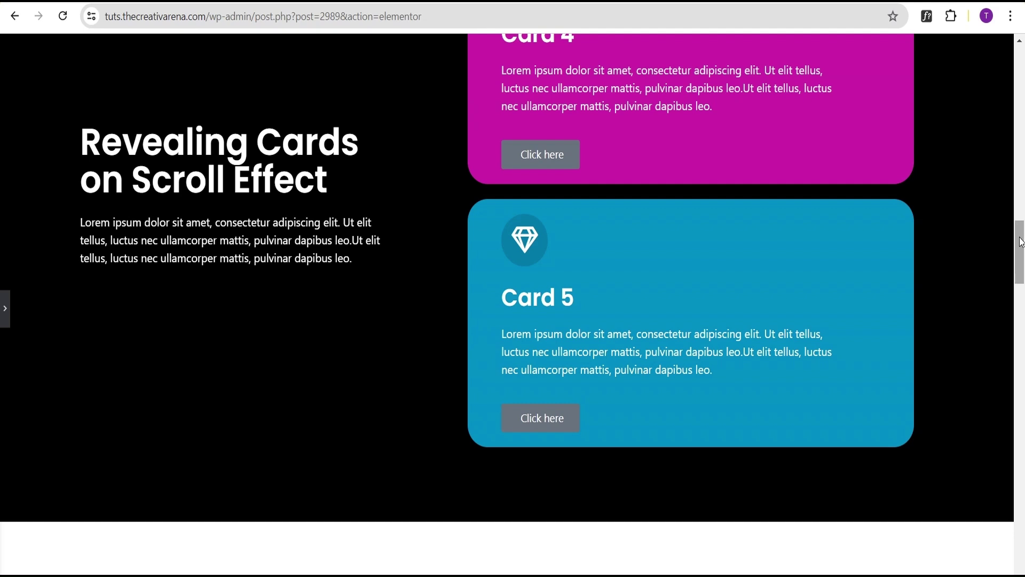
pyautogui.scroll(-8, 1020, 243)
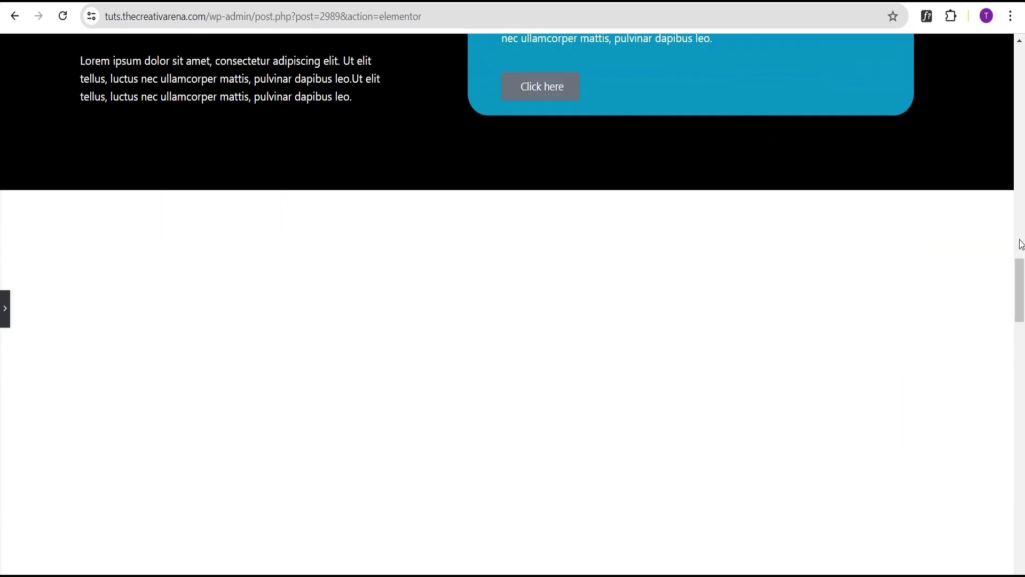
pyautogui.scroll(-10, 1020, 243)
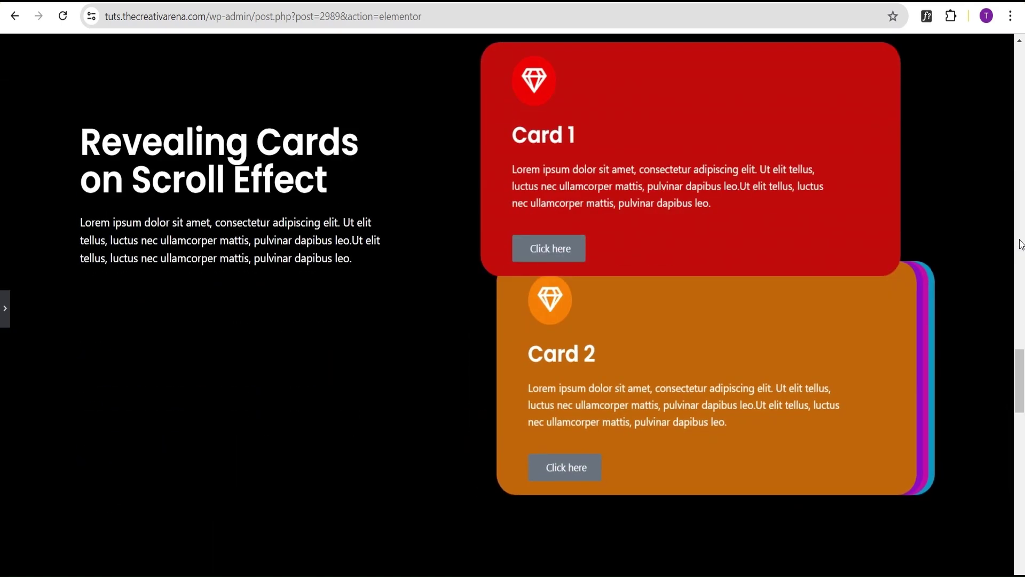
pyautogui.scroll(-10, 1020, 243)
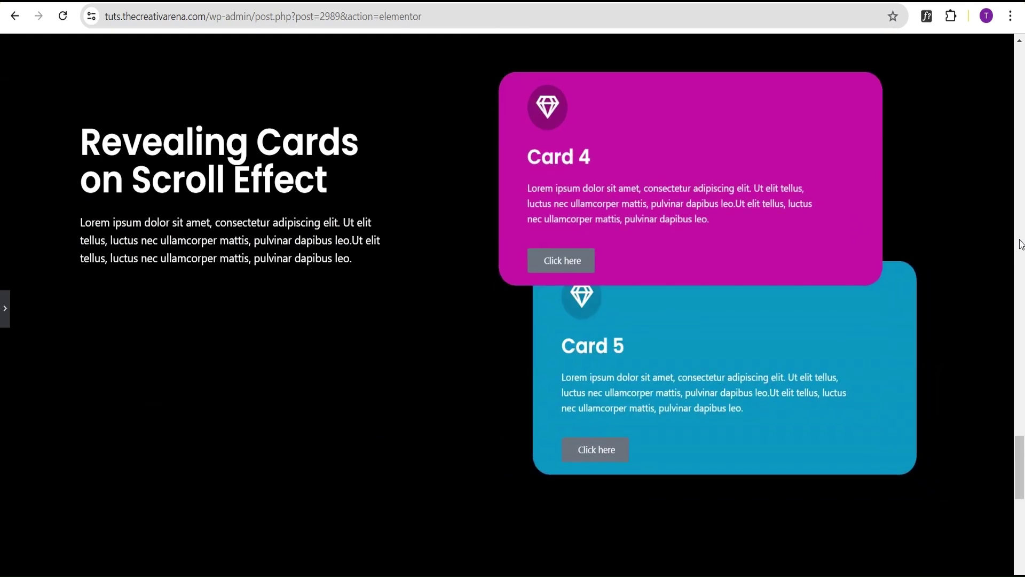
pyautogui.scroll(8, 1020, 243)
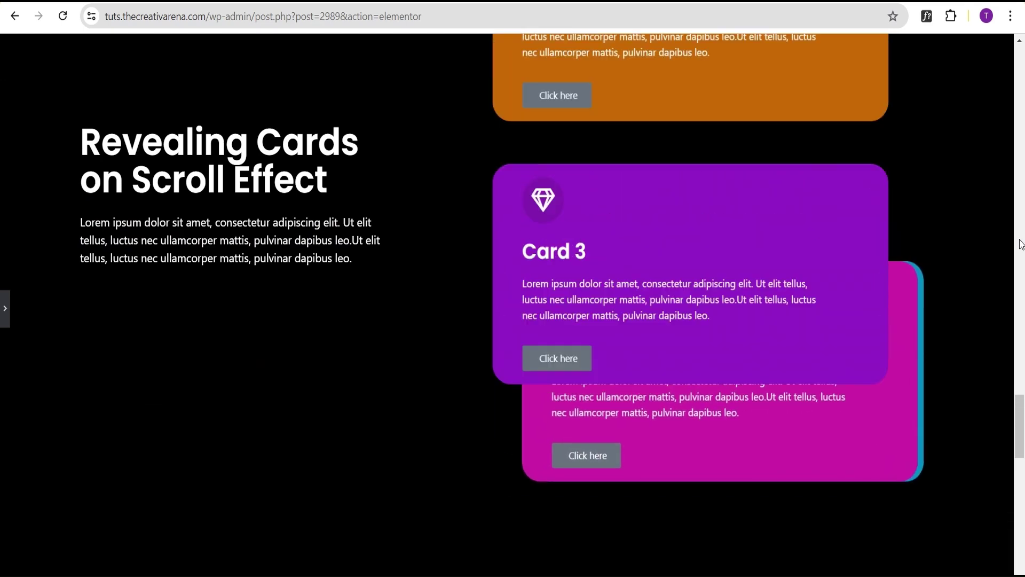
pyautogui.scroll(5, 1021, 243)
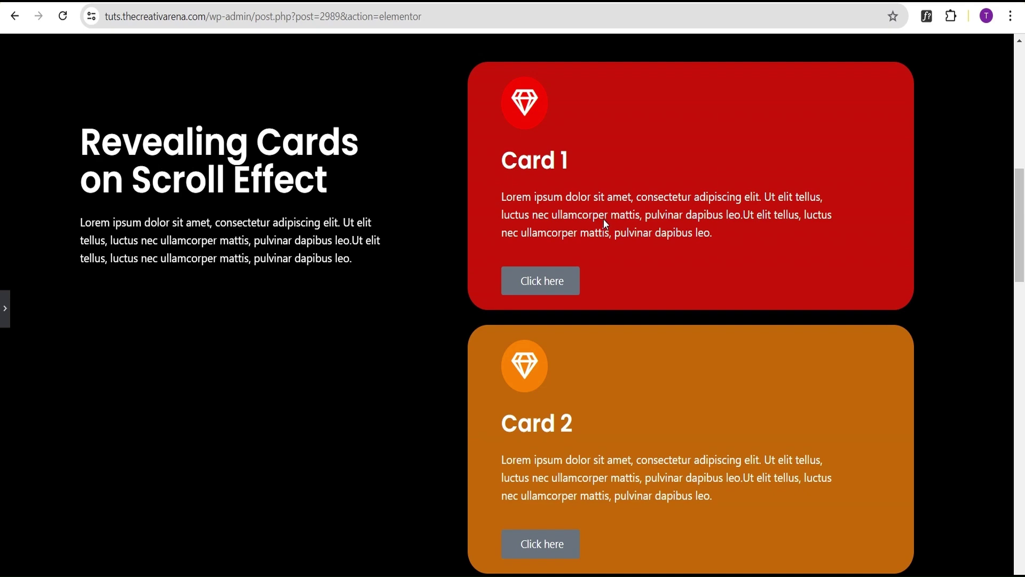
# Step: Review the starting layout of the section, with its heading text beside the stack of five cards
pyautogui.scroll(-12, 606, 196)
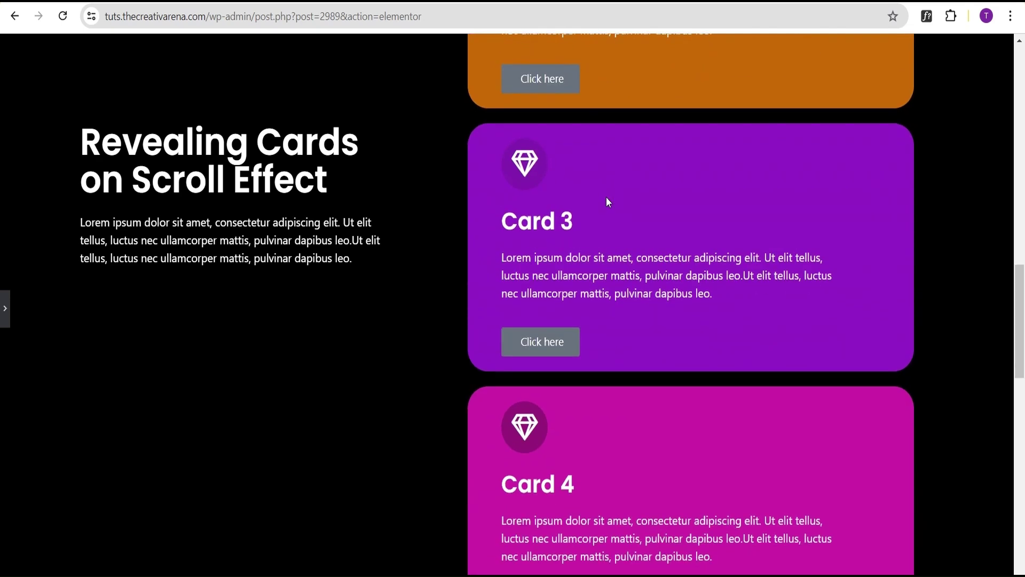
pyautogui.scroll(-5, 605, 197)
pyautogui.scroll(10, 604, 198)
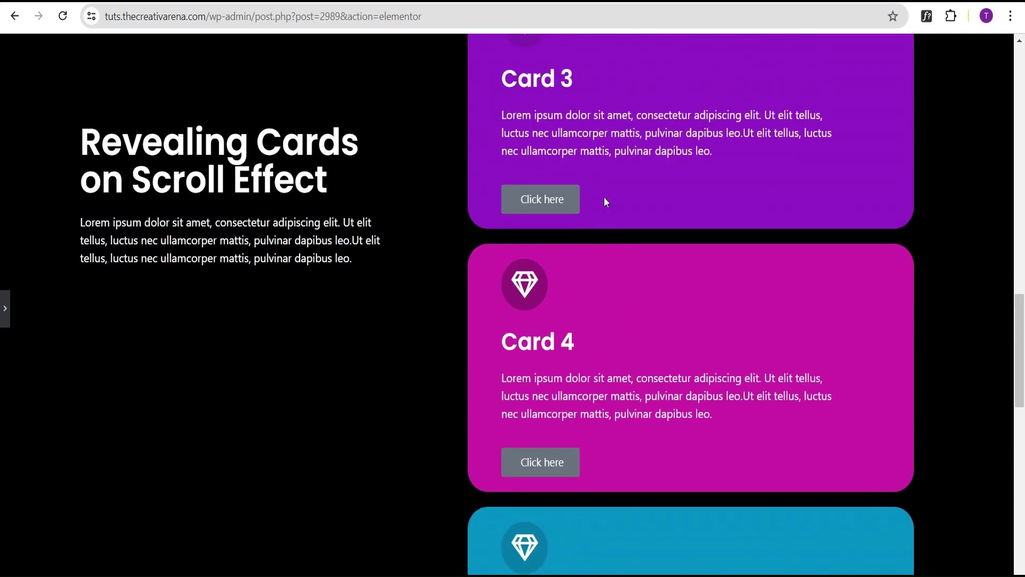
pyautogui.scroll(8, 604, 202)
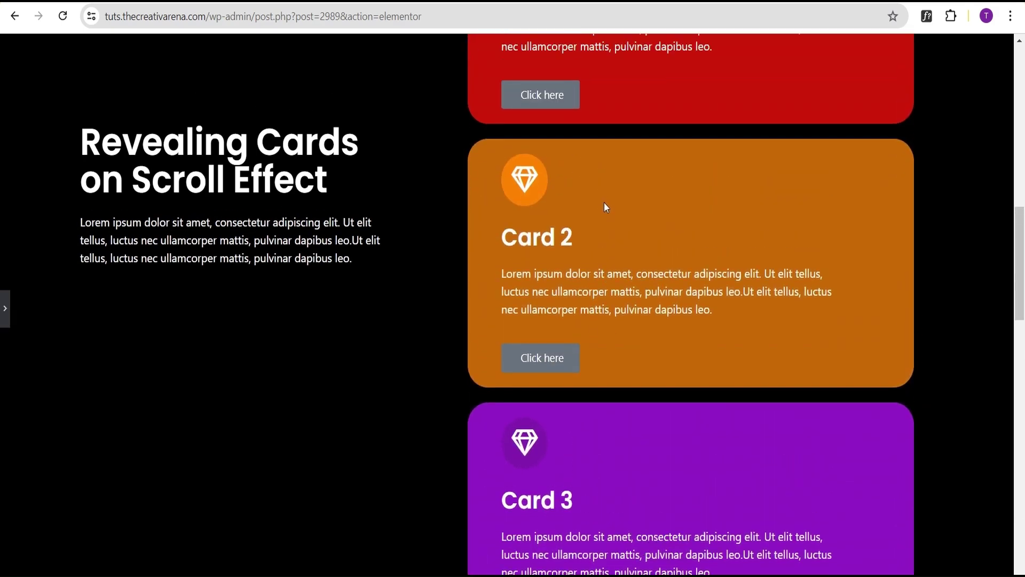
pyautogui.scroll(3, 605, 207)
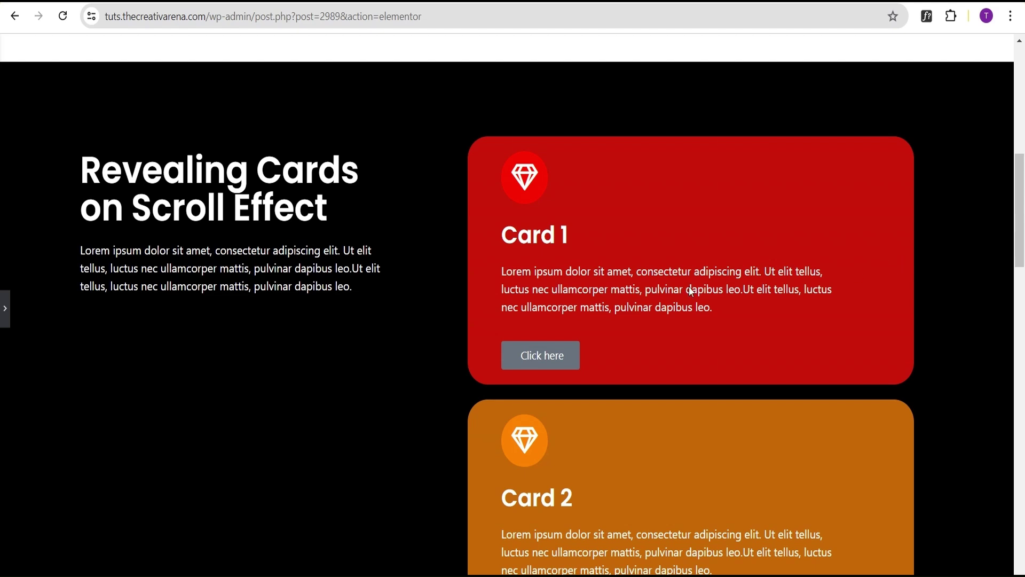
# Step: Show the editing panel and expand the middle container and its Cards container in the page structure
pyautogui.click(6, 321)
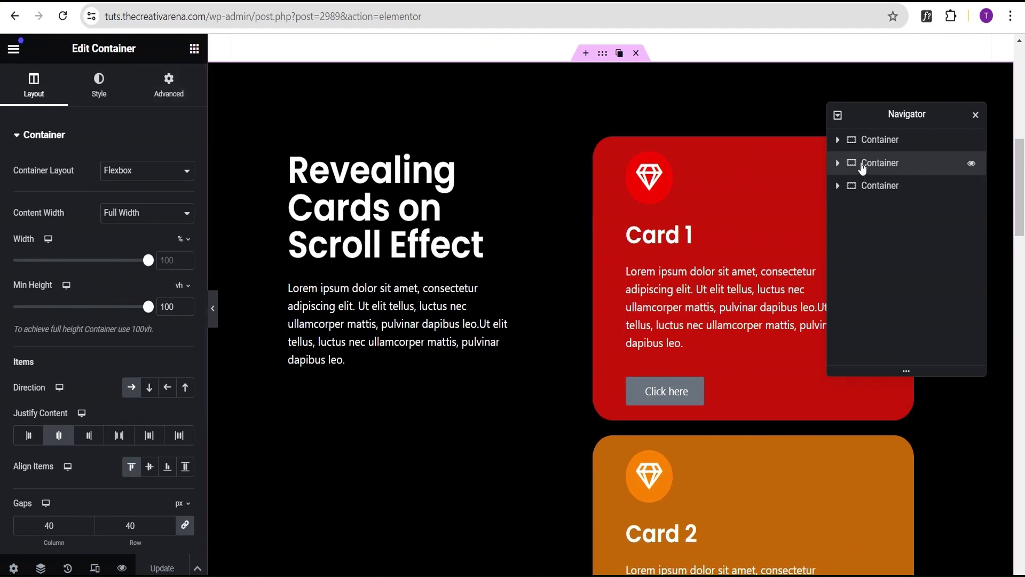
pyautogui.click(837, 163)
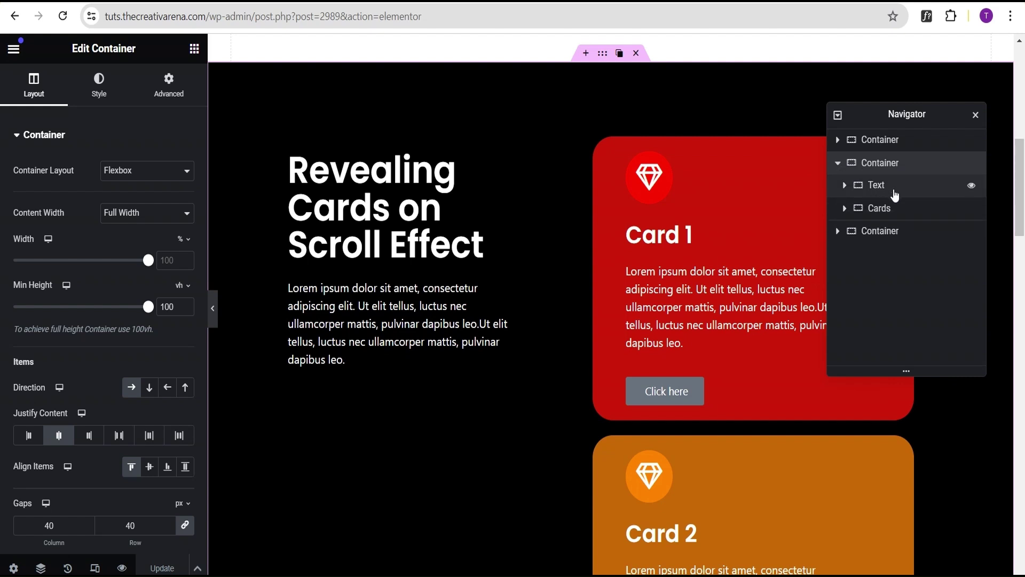
pyautogui.click(892, 197)
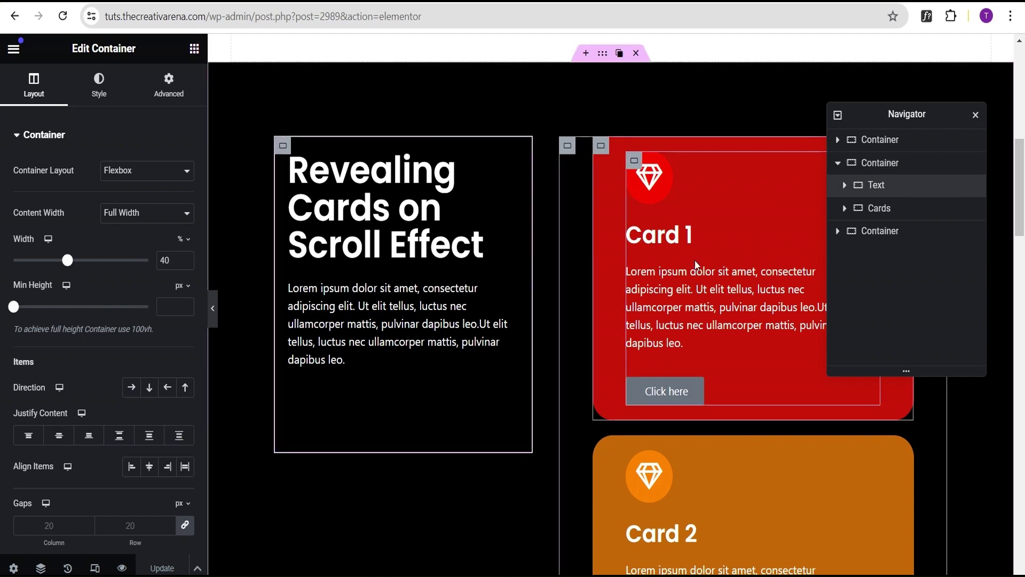
pyautogui.click(849, 210)
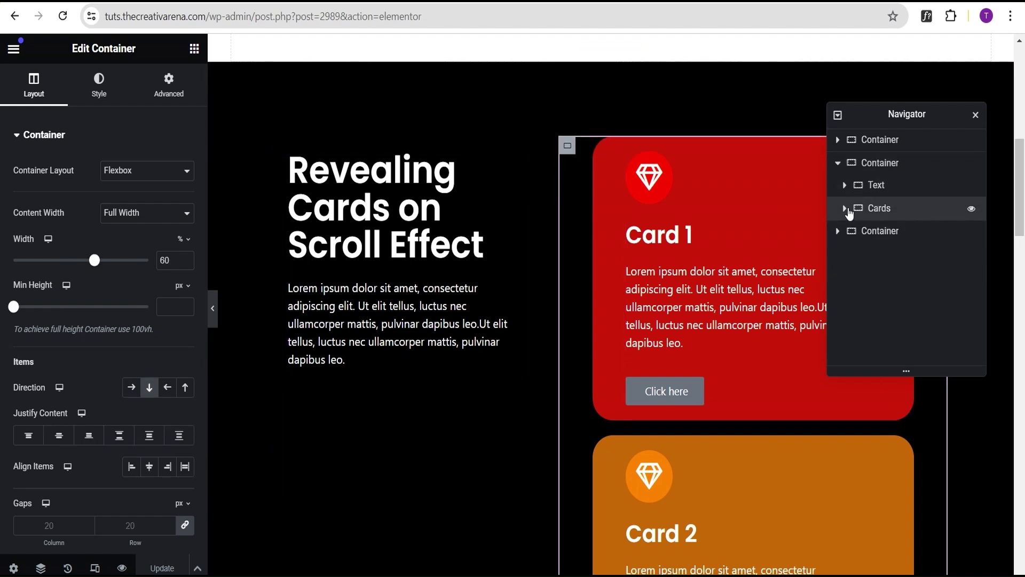
pyautogui.click(845, 209)
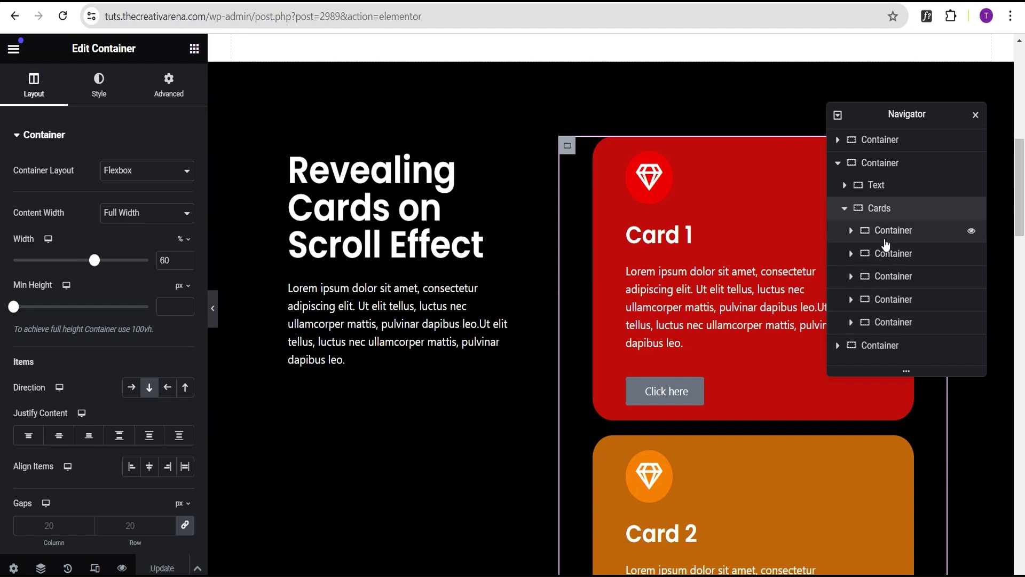
# Step: Inspect the empty containers above and below the cards section and return to the middle container
pyautogui.click(876, 142)
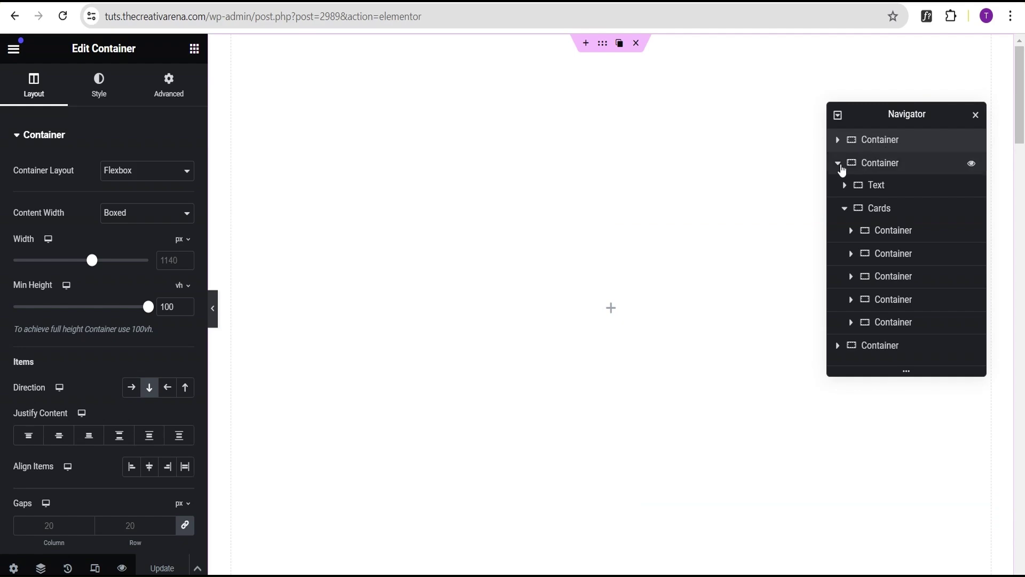
pyautogui.click(869, 349)
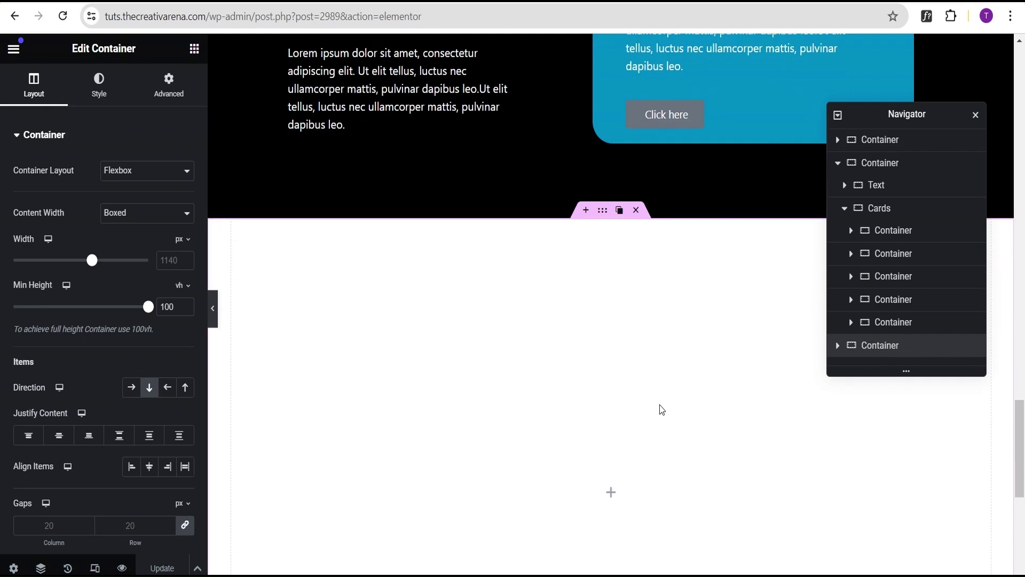
pyautogui.scroll(5, 668, 395)
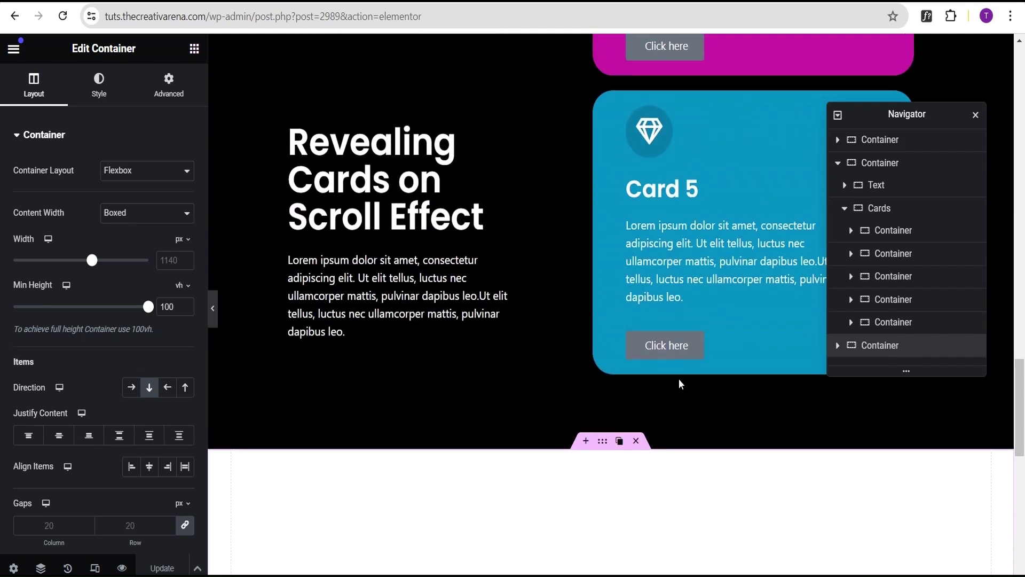
pyautogui.click(880, 166)
pyautogui.doubleClick(880, 162)
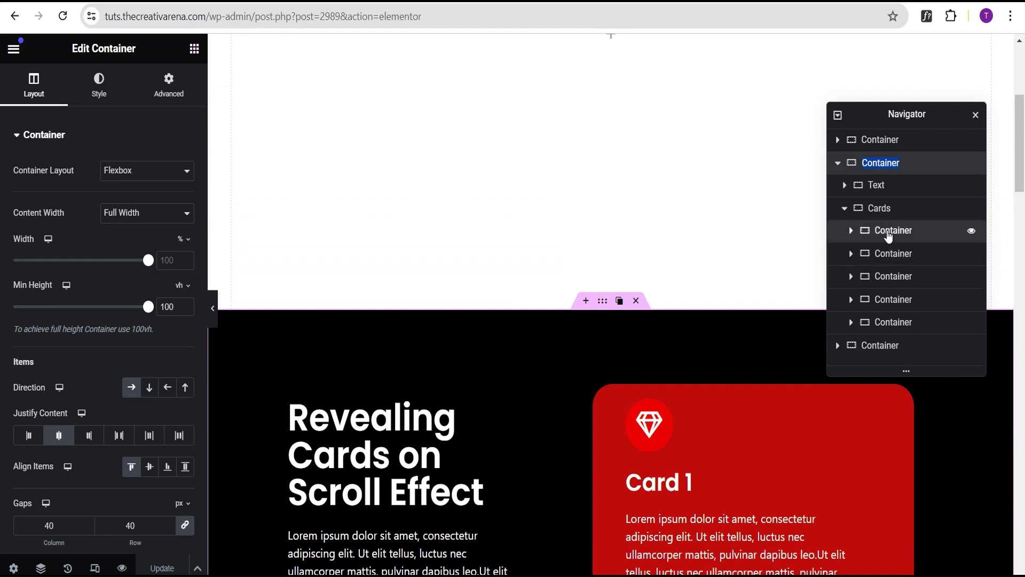
# Step: Set the z-index of the Card 1 container to 10
pyautogui.click(896, 234)
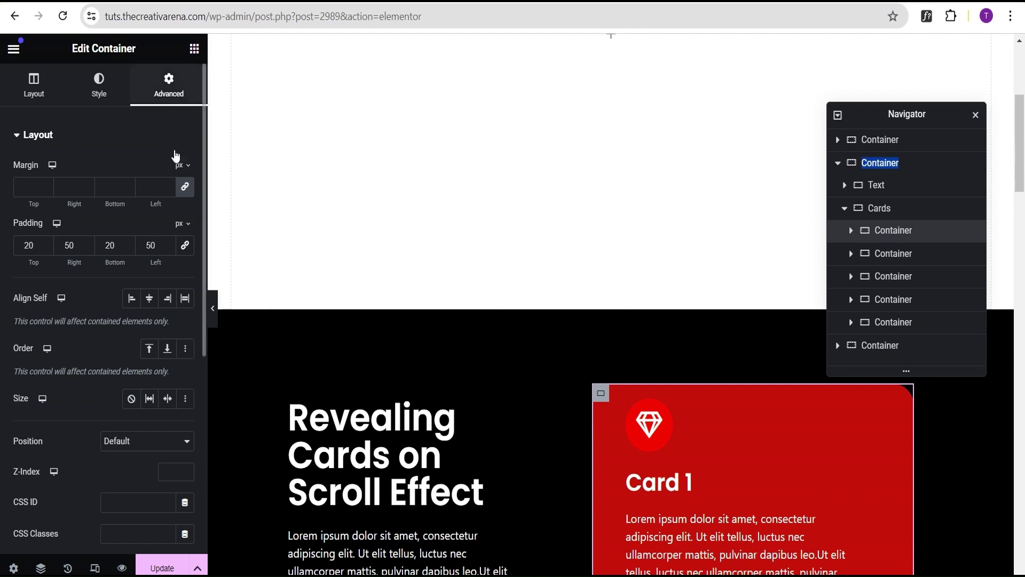
pyautogui.scroll(-3, 152, 223)
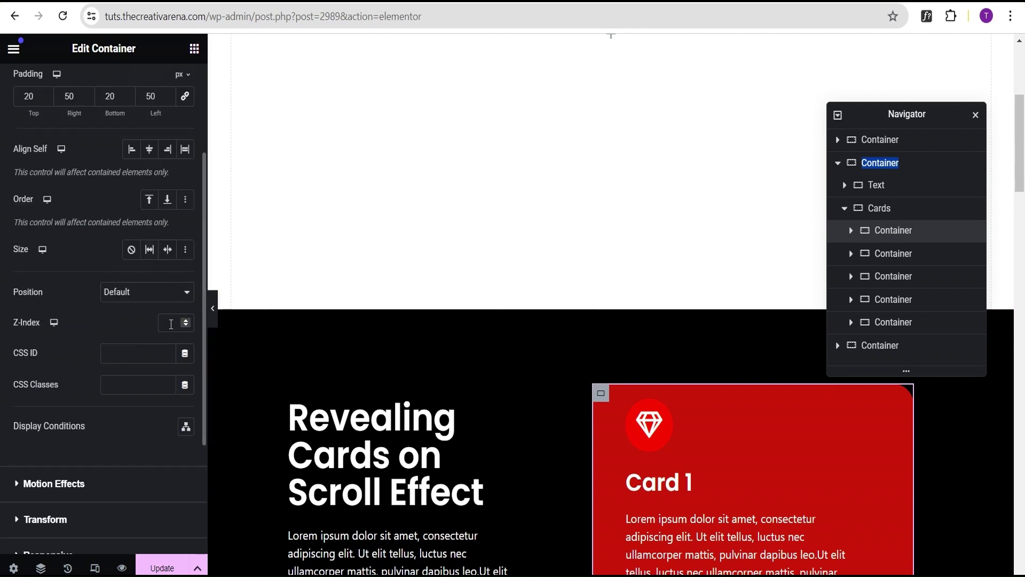
pyautogui.click(175, 323)
pyautogui.scroll(-2, 79, 355)
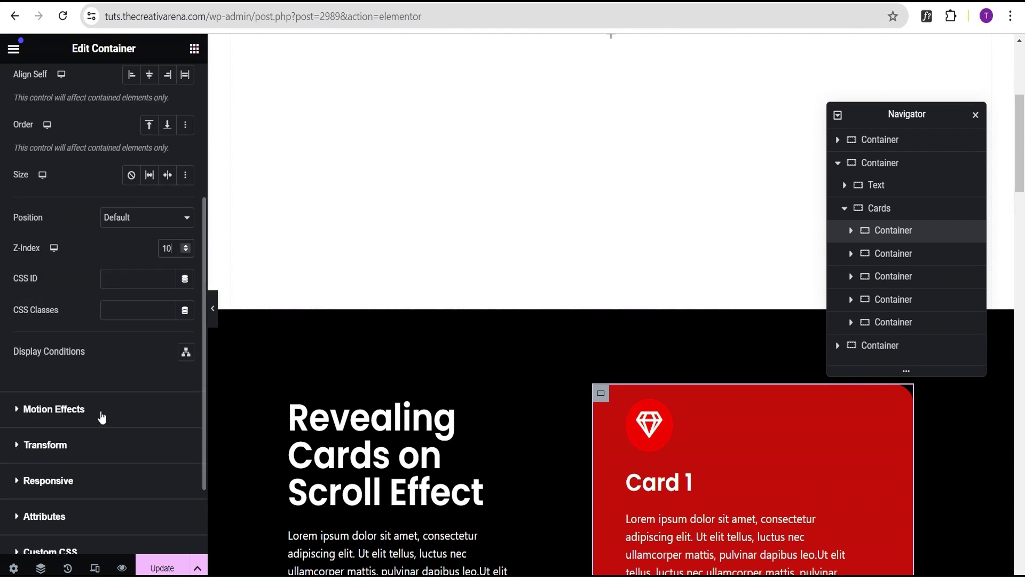
# Step: Turn on scrolling effects for the Card 1 container and make it sticky to the bottom with an offset of 100
pyautogui.click(103, 413)
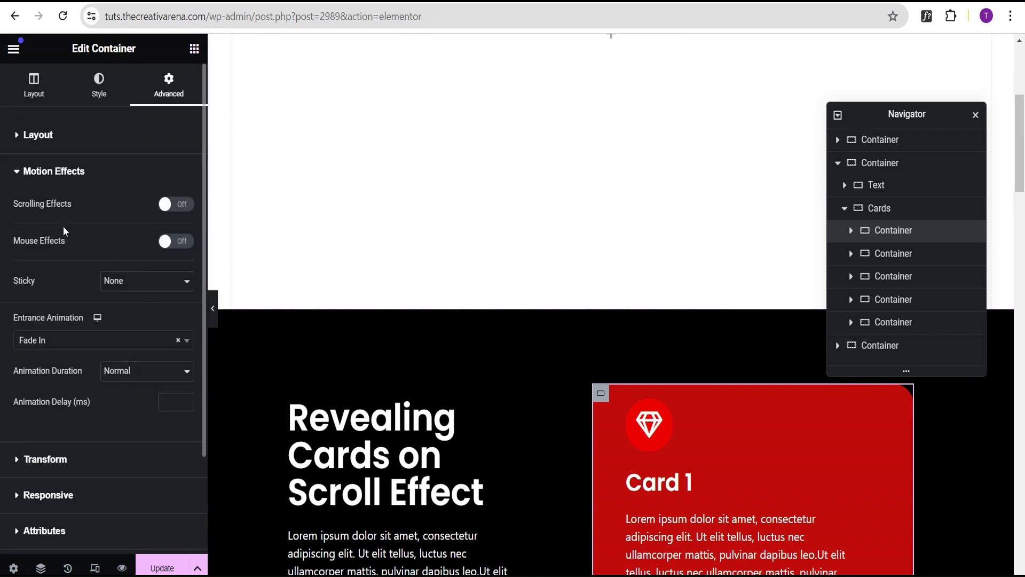
pyautogui.click(176, 210)
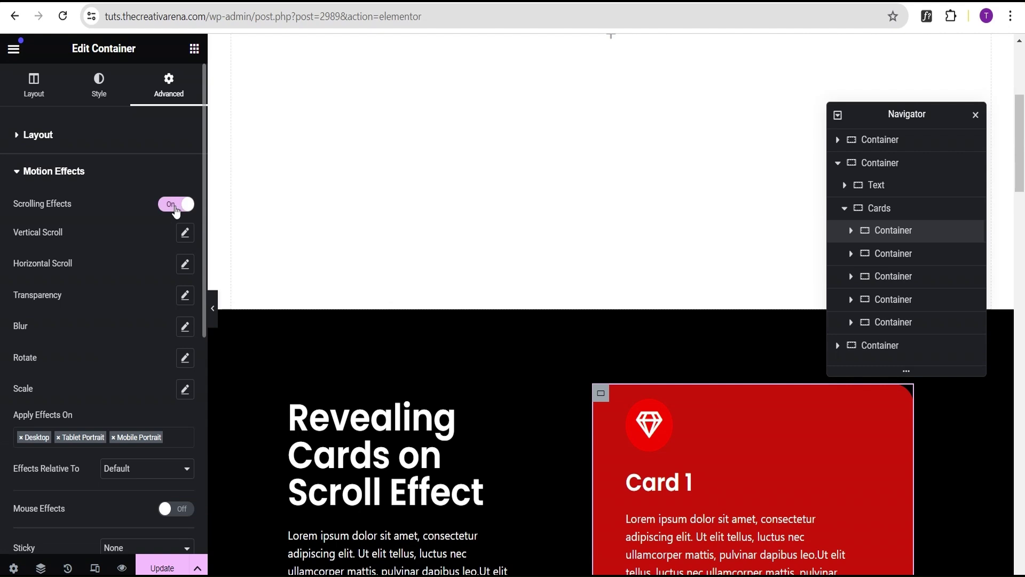
pyautogui.scroll(-3, 108, 291)
pyautogui.scroll(-2, 108, 312)
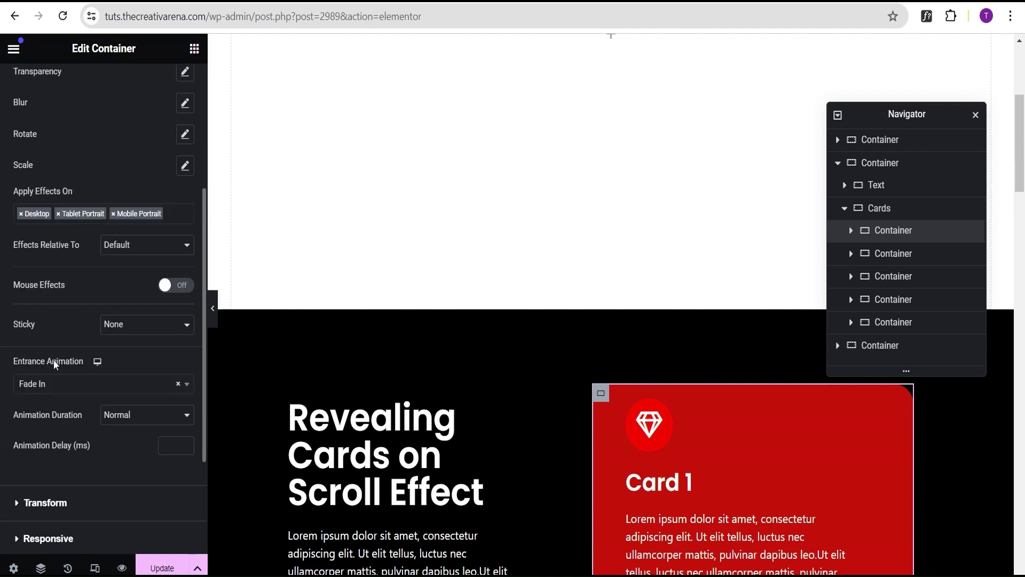
pyautogui.click(133, 330)
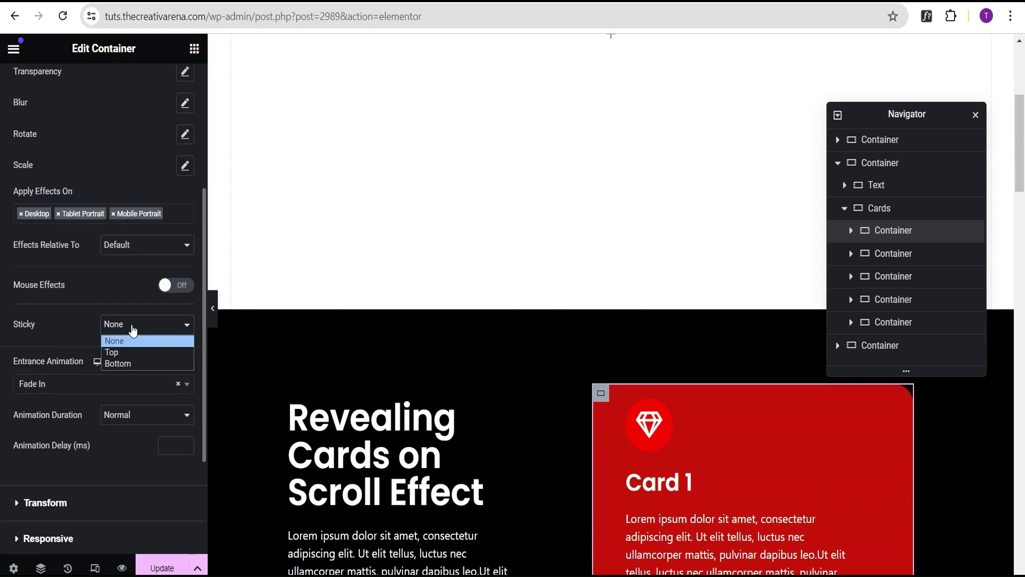
pyautogui.click(129, 364)
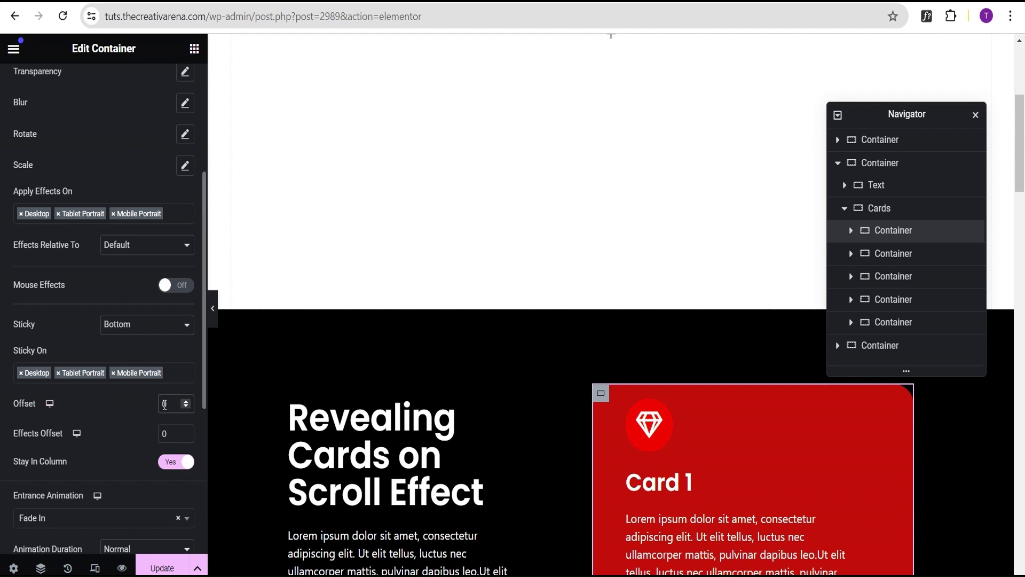
pyautogui.click(165, 404)
pyautogui.write('100')
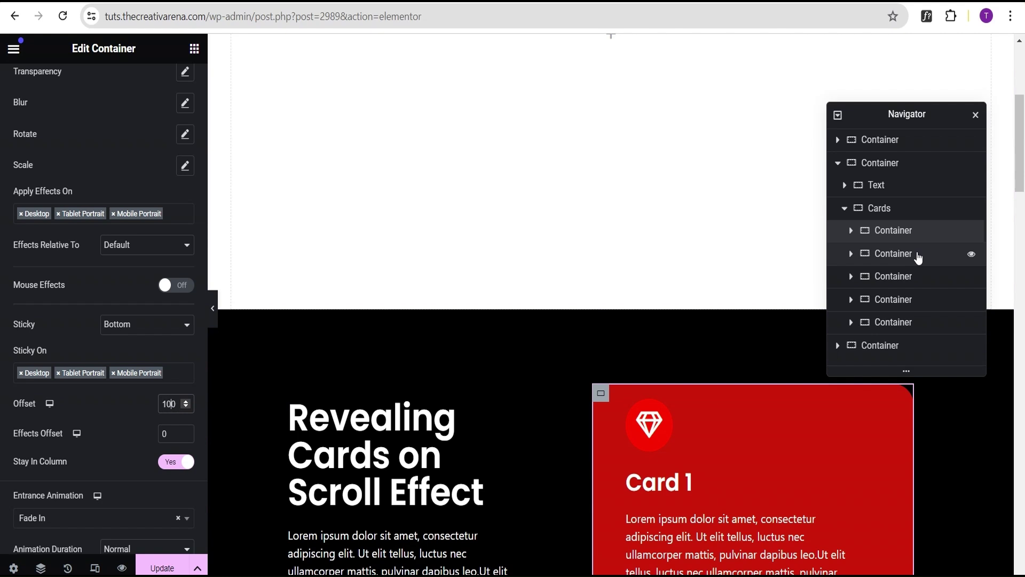
# Step: Set the z-index of the Card 2 container to 8
pyautogui.click(892, 257)
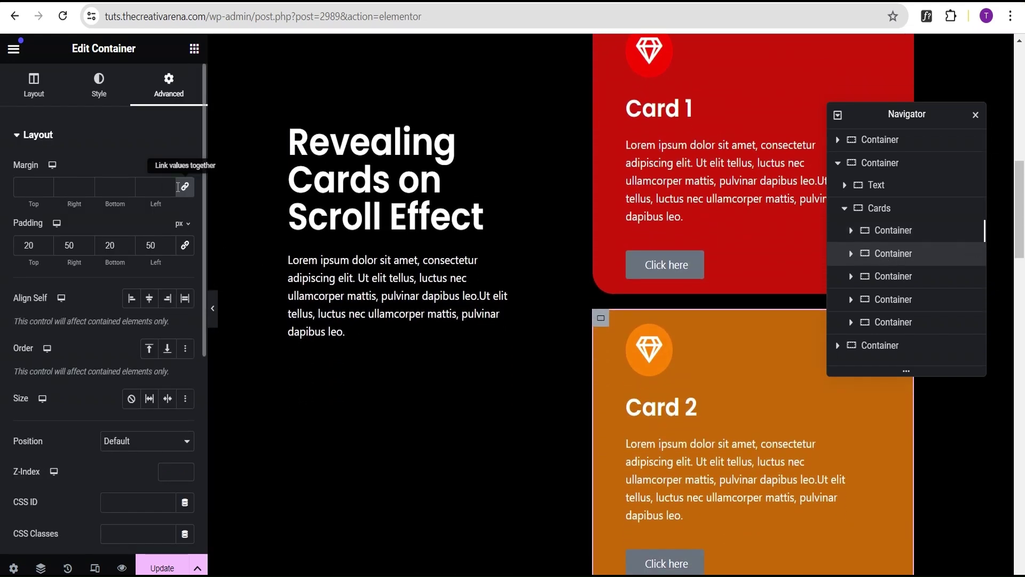
pyautogui.scroll(-5, 149, 160)
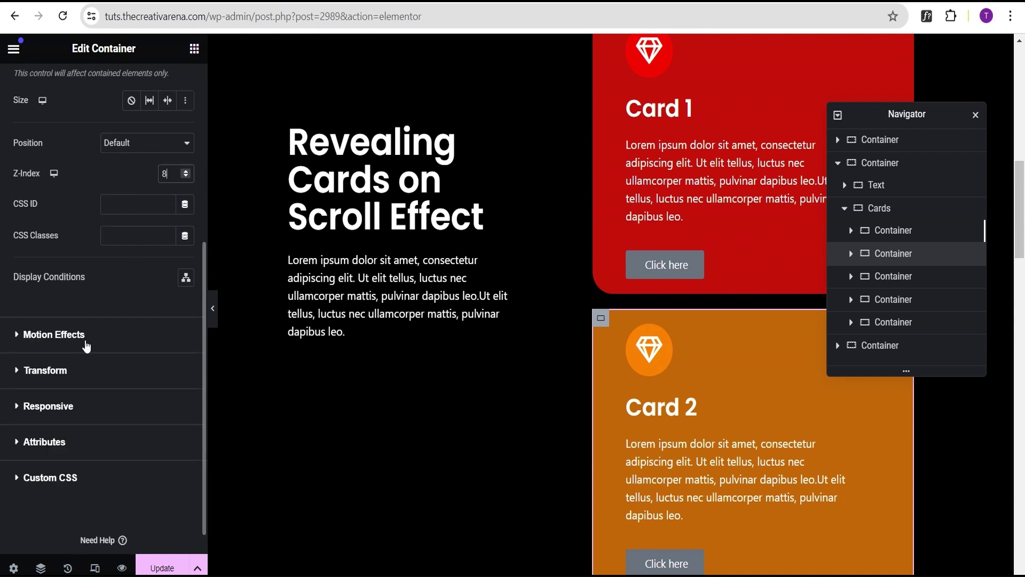
# Step: Turn on scrolling effects for the Card 2 container and make it sticky to the bottom with an offset of 100
pyautogui.click(87, 336)
pyautogui.click(177, 205)
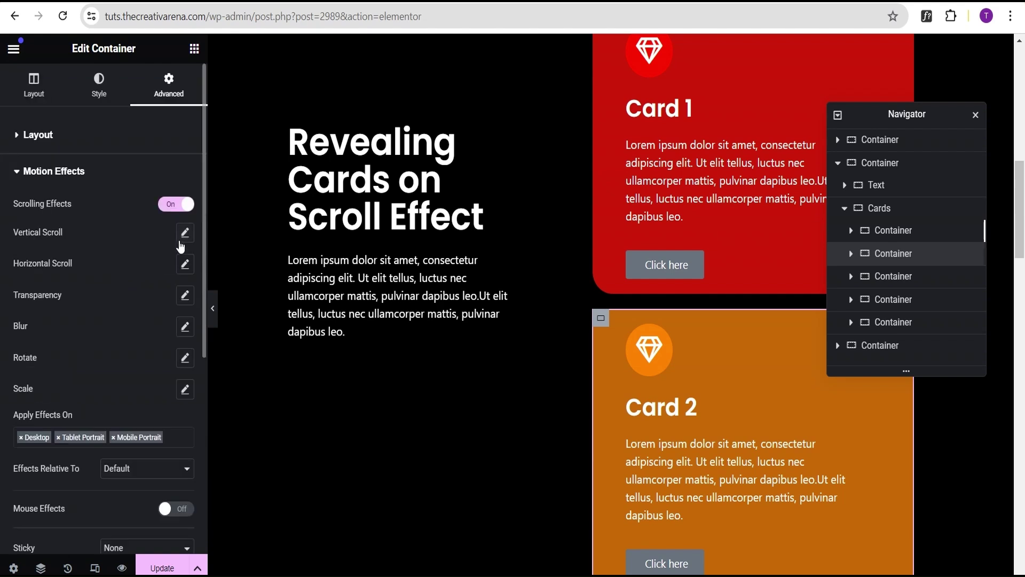
pyautogui.scroll(-3, 124, 470)
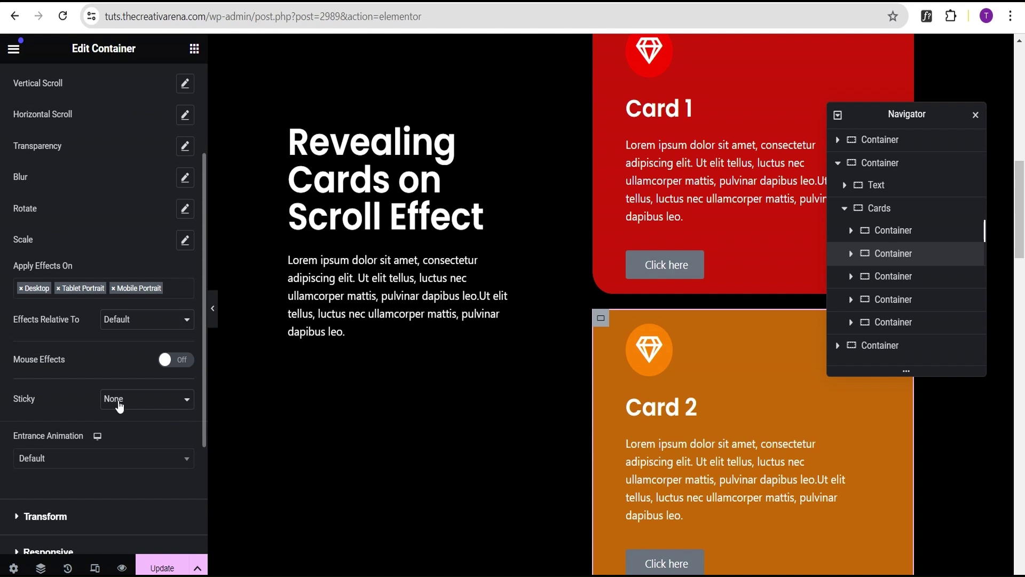
pyautogui.click(119, 406)
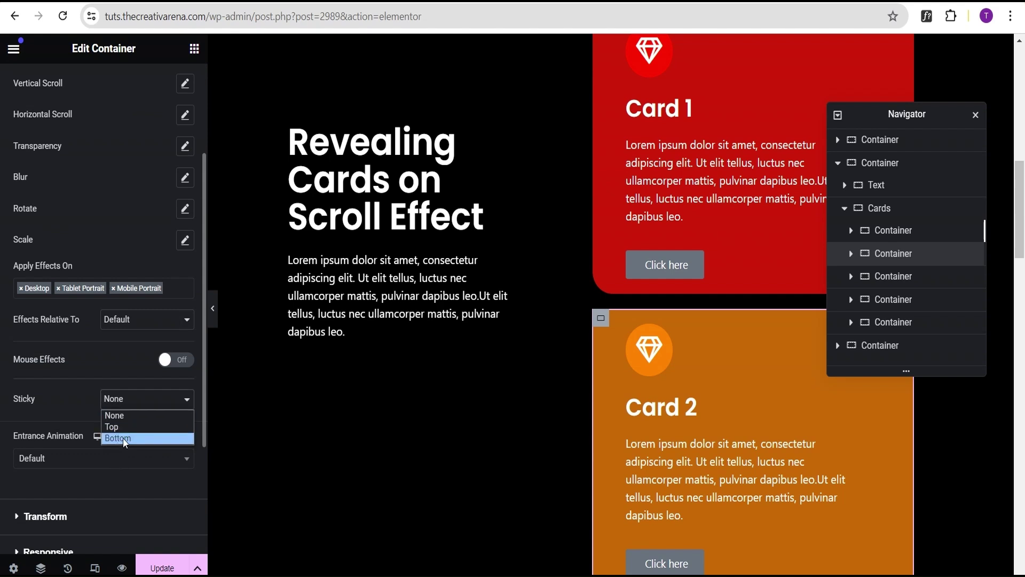
pyautogui.click(124, 439)
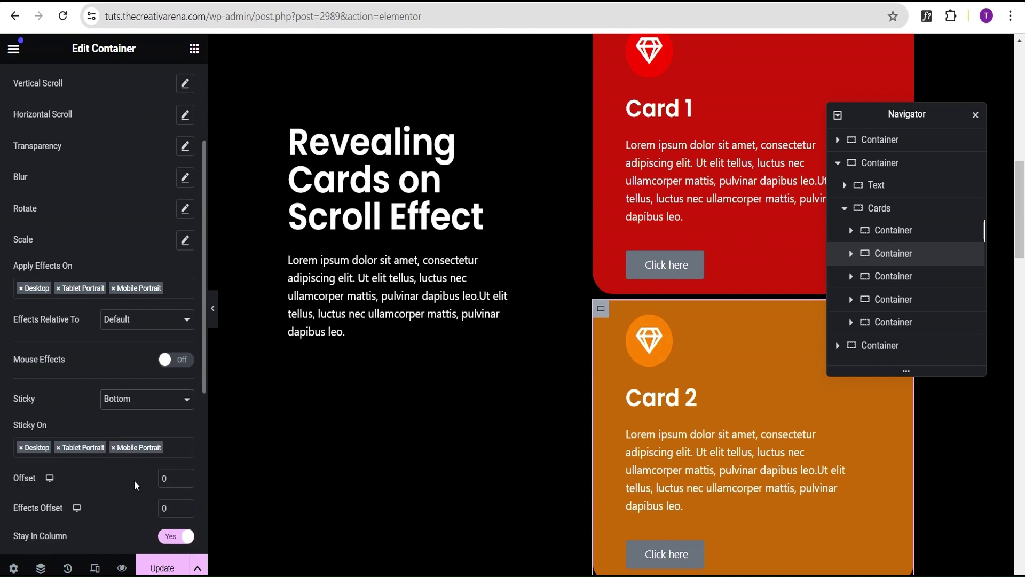
pyautogui.click(160, 477)
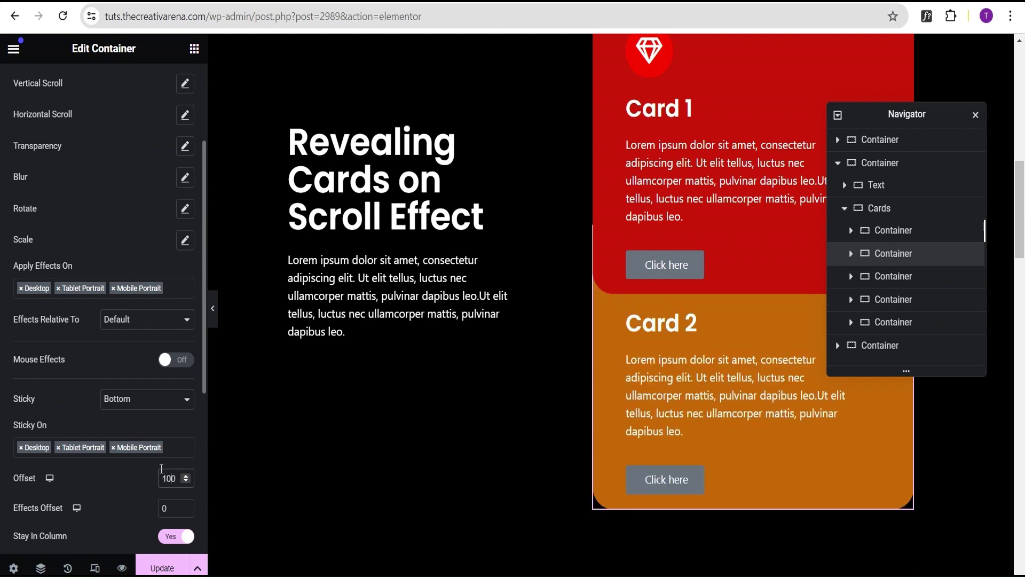
pyautogui.write('10')
pyautogui.scroll(-2, 37, 534)
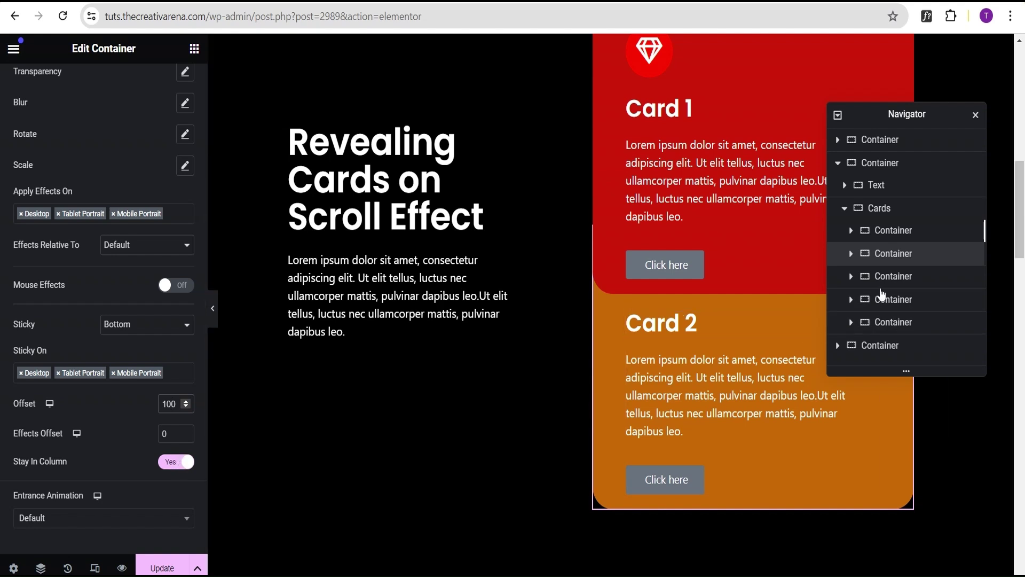
# Step: Set the z-index of the Card 3 container to 6
pyautogui.click(895, 283)
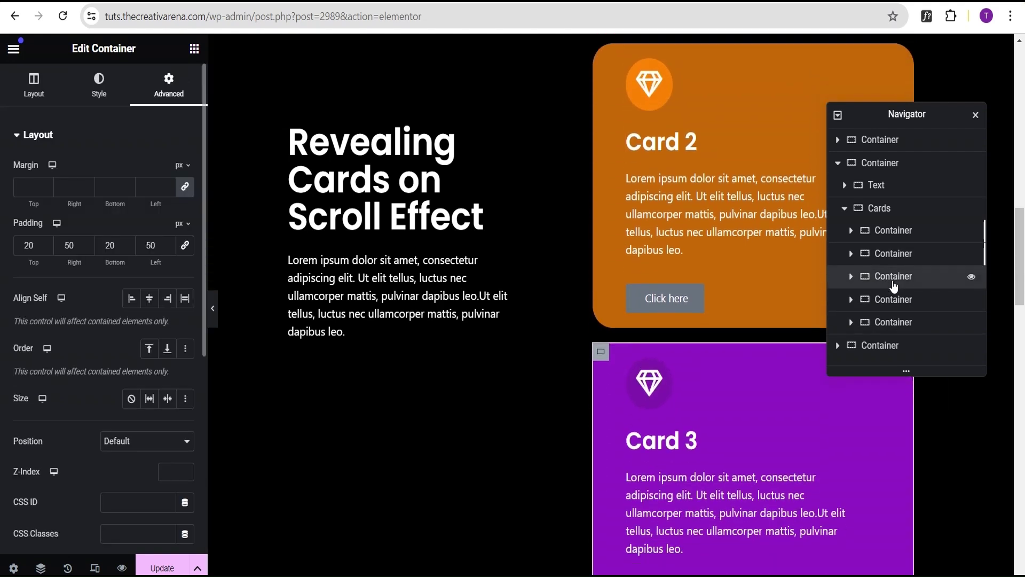
pyautogui.scroll(-3, 146, 350)
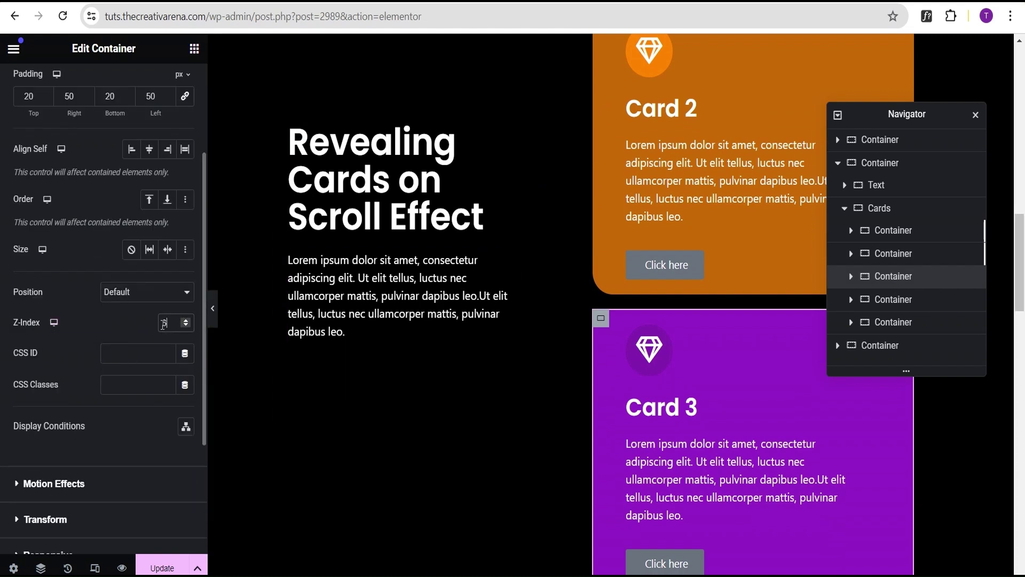
pyautogui.click(888, 305)
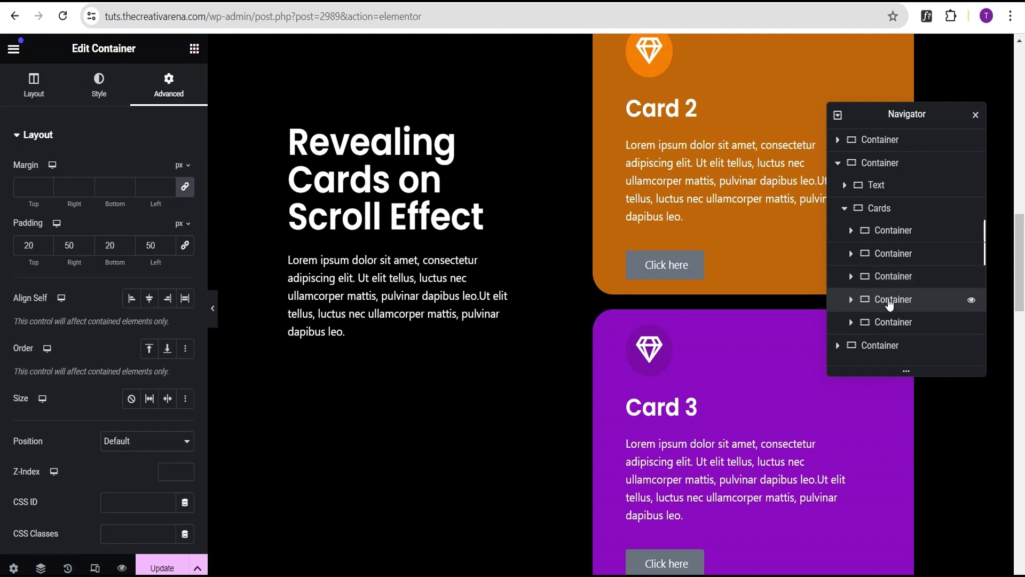
pyautogui.click(854, 278)
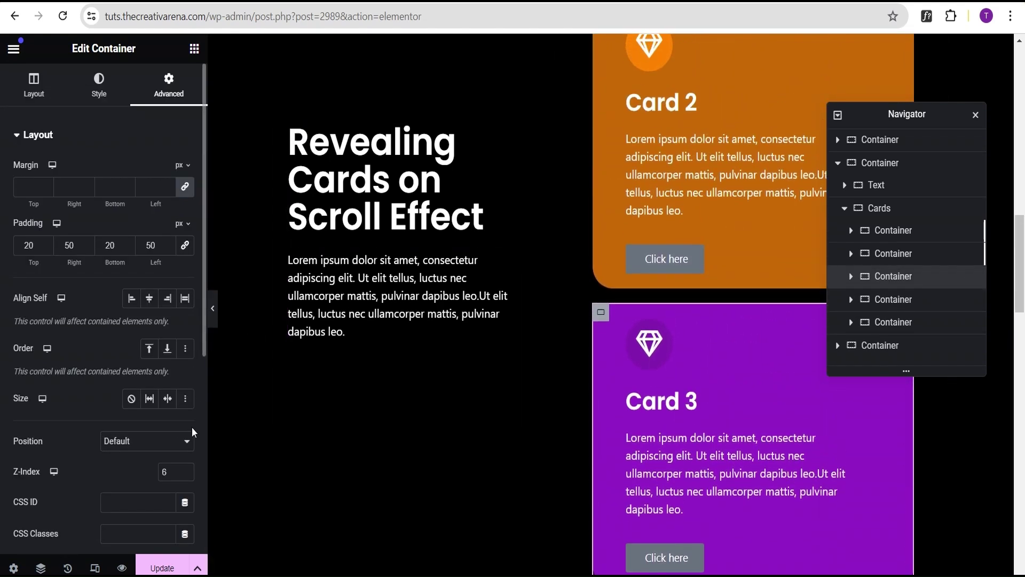
# Step: Turn on scrolling effects for the Card 3 container and make it sticky to the bottom with an offset of 100
pyautogui.scroll(-2, 134, 445)
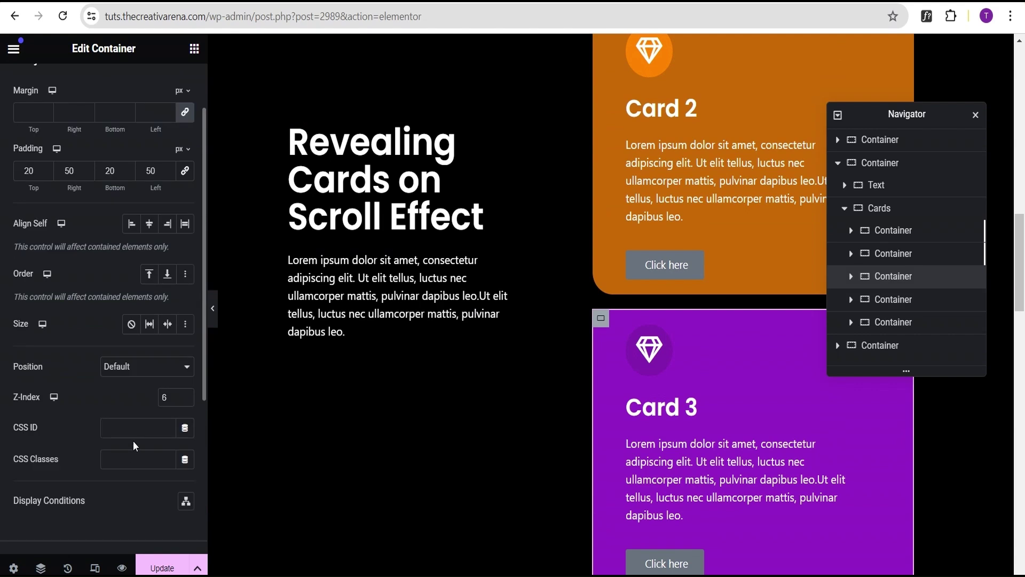
pyautogui.scroll(-5, 141, 402)
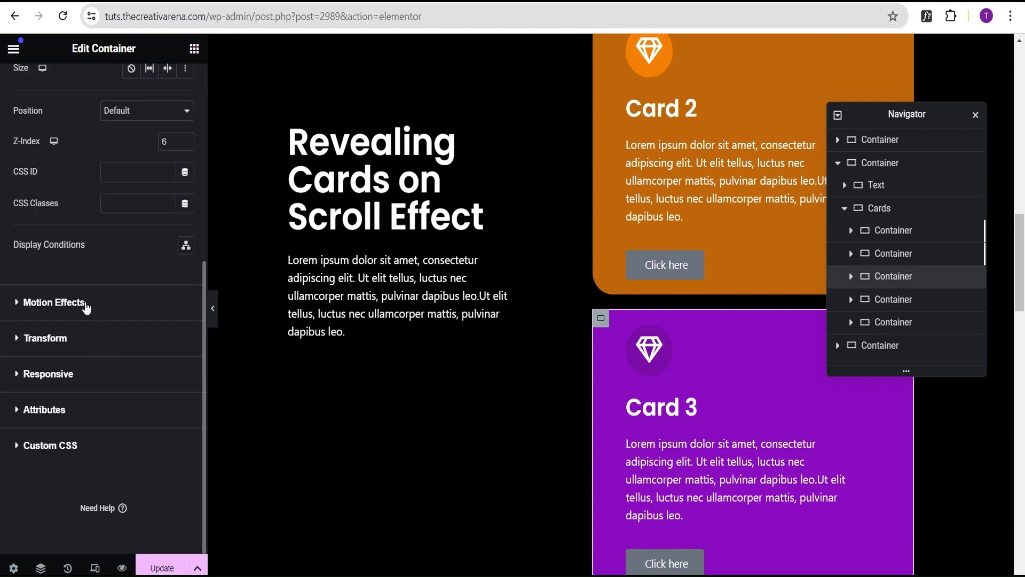
pyautogui.click(85, 307)
pyautogui.click(173, 209)
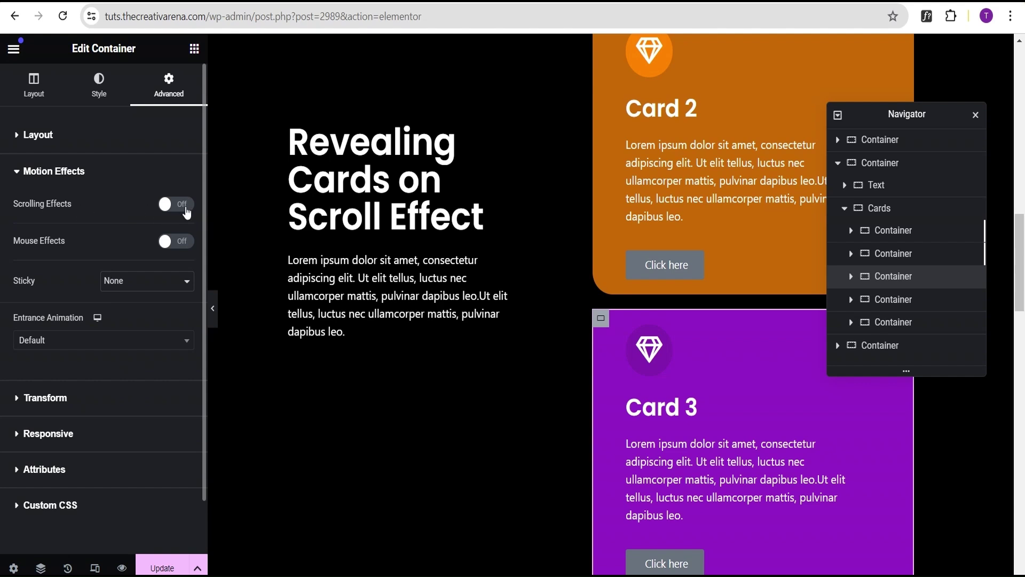
pyautogui.scroll(-4, 107, 331)
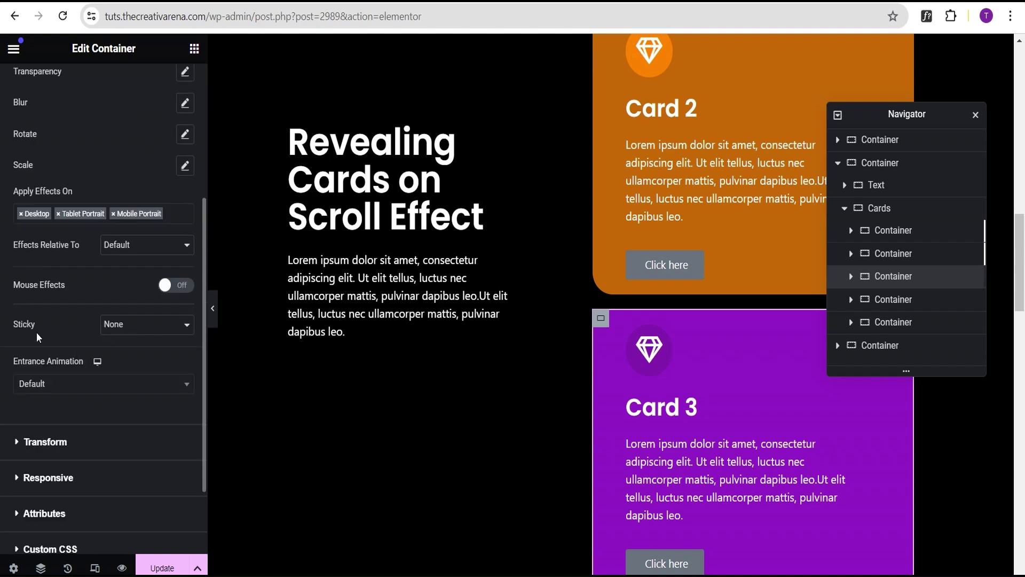
pyautogui.click(127, 327)
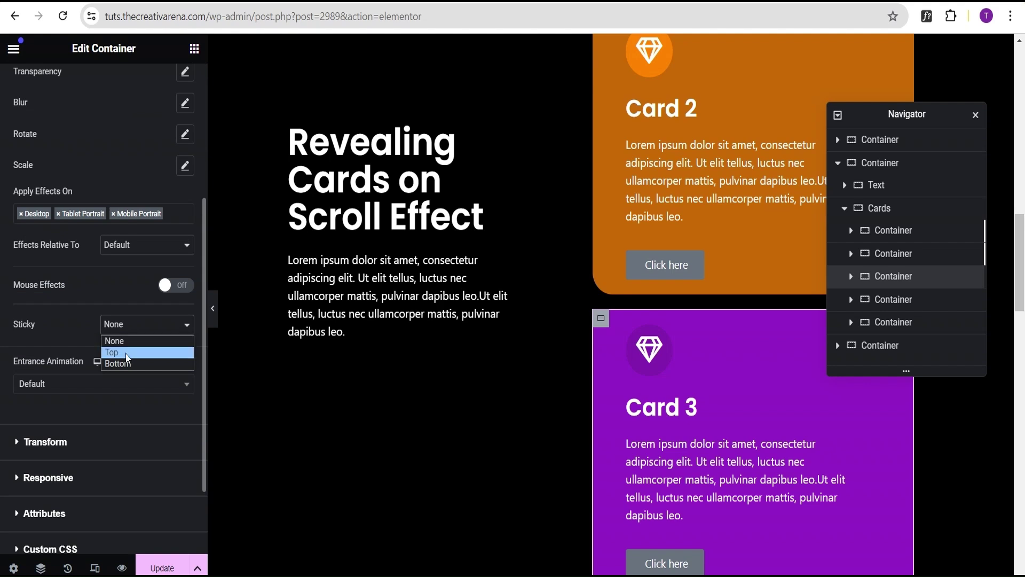
pyautogui.click(127, 364)
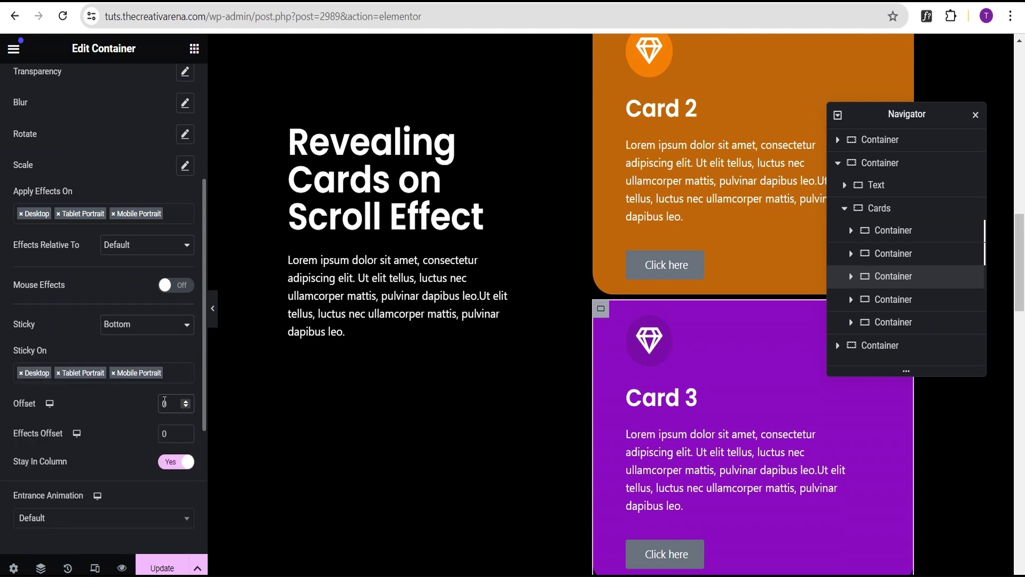
pyautogui.write('100')
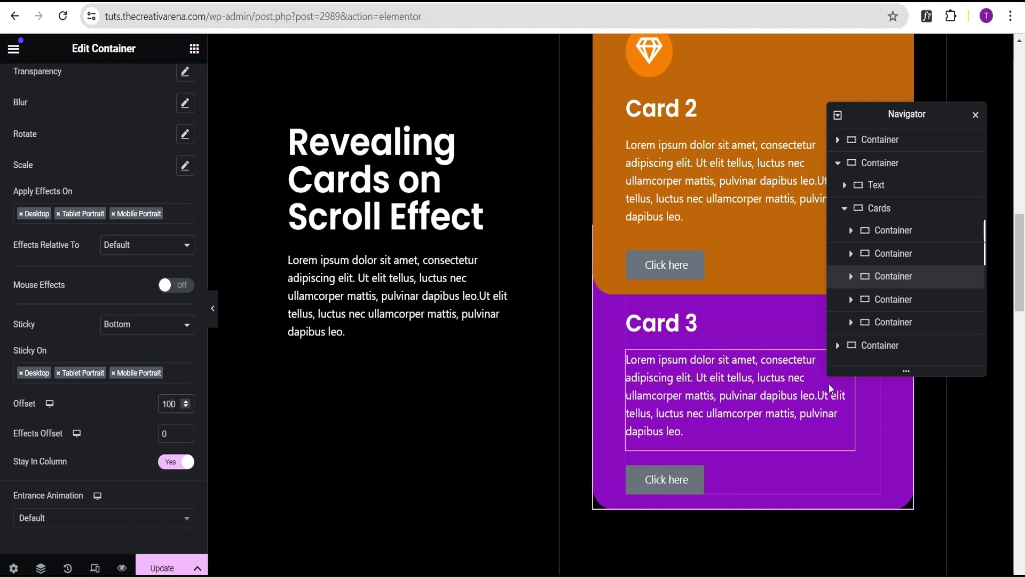
# Step: Set the z-index of the Card 4 container to 4 and turn on its scrolling effects
pyautogui.click(895, 302)
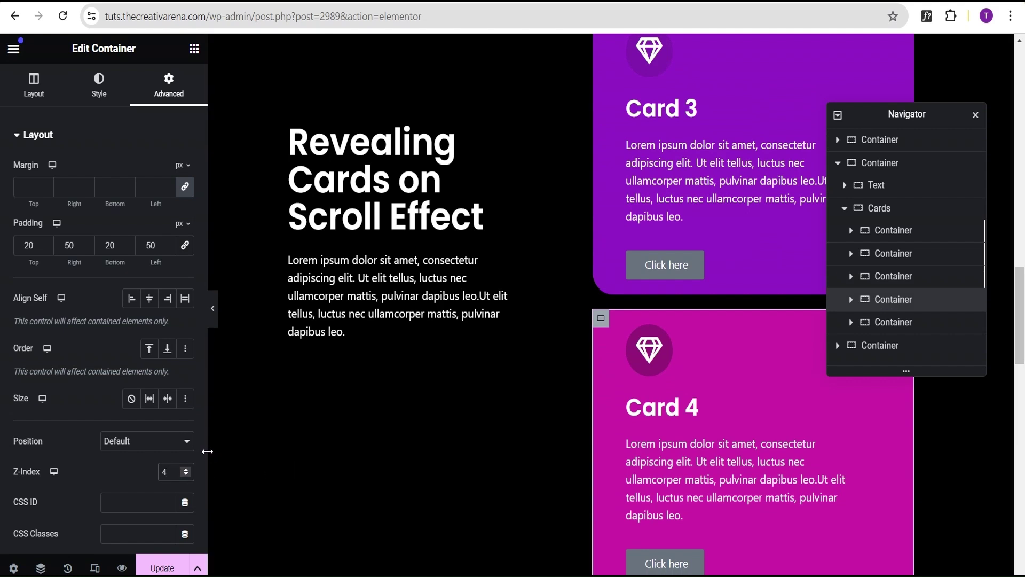
pyautogui.scroll(-4, 105, 477)
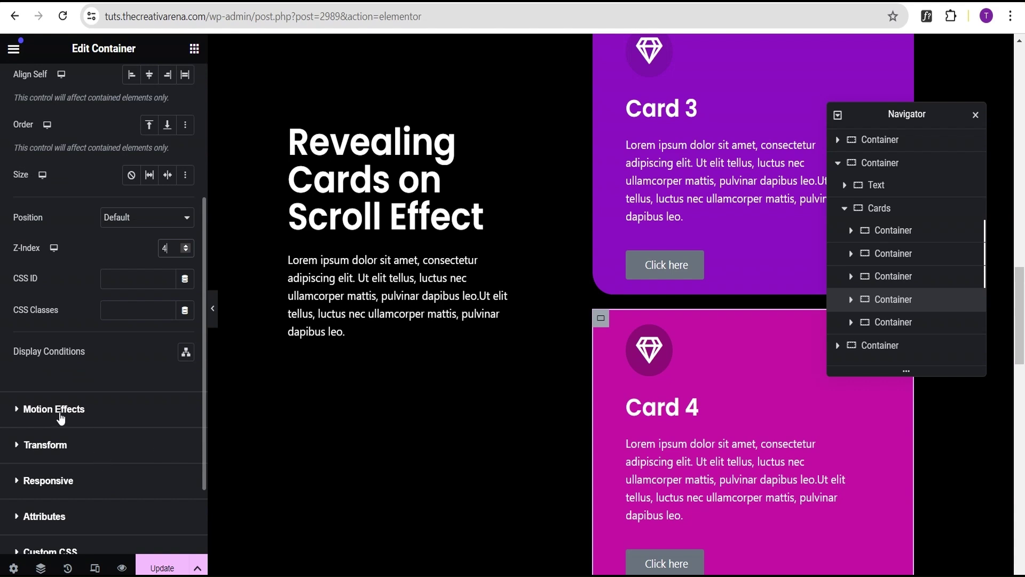
pyautogui.click(67, 408)
pyautogui.click(175, 206)
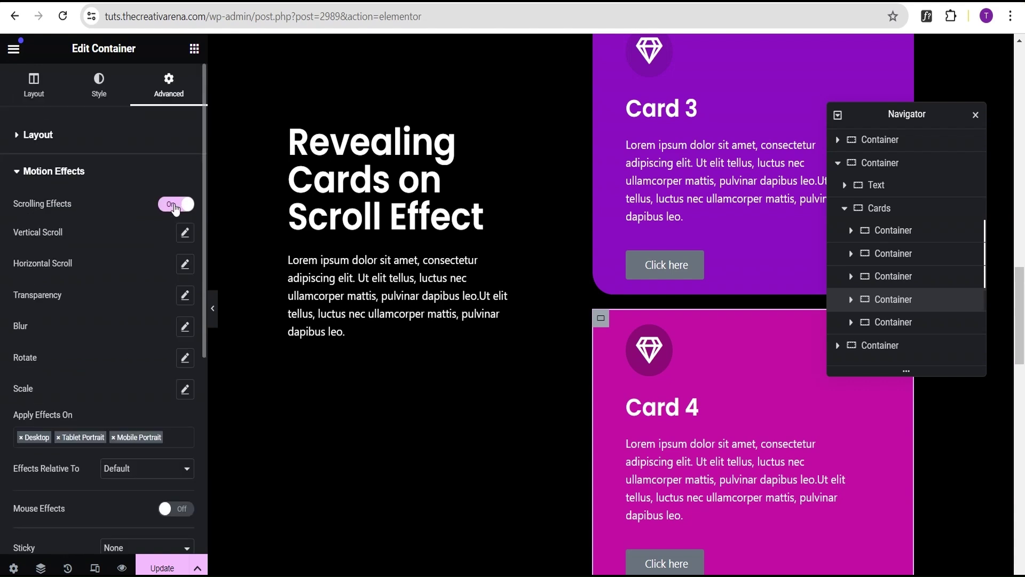
# Step: Make the Card 4 container sticky to the bottom with an offset of 100
pyautogui.scroll(-4, 128, 339)
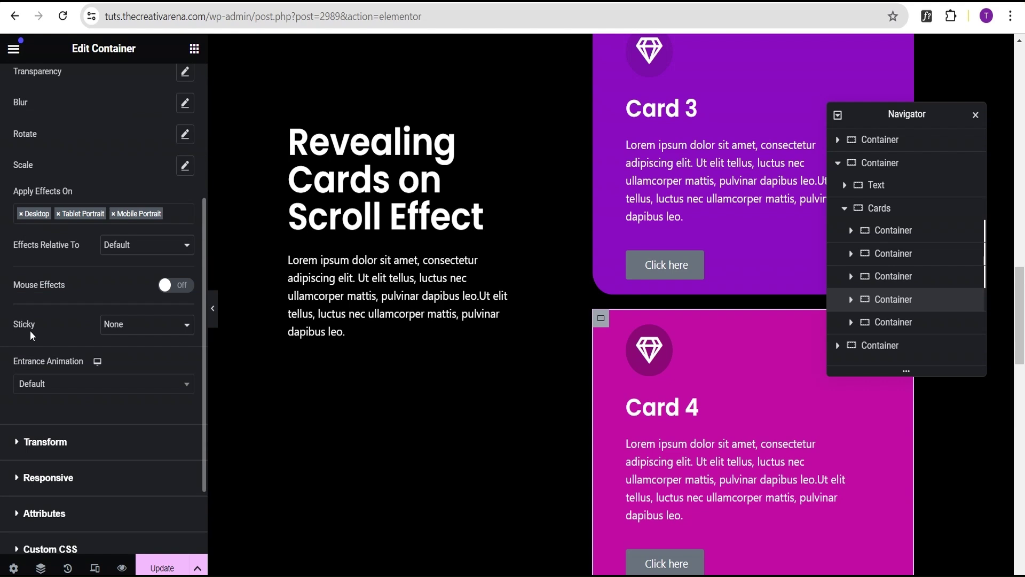
pyautogui.click(126, 327)
pyautogui.click(126, 367)
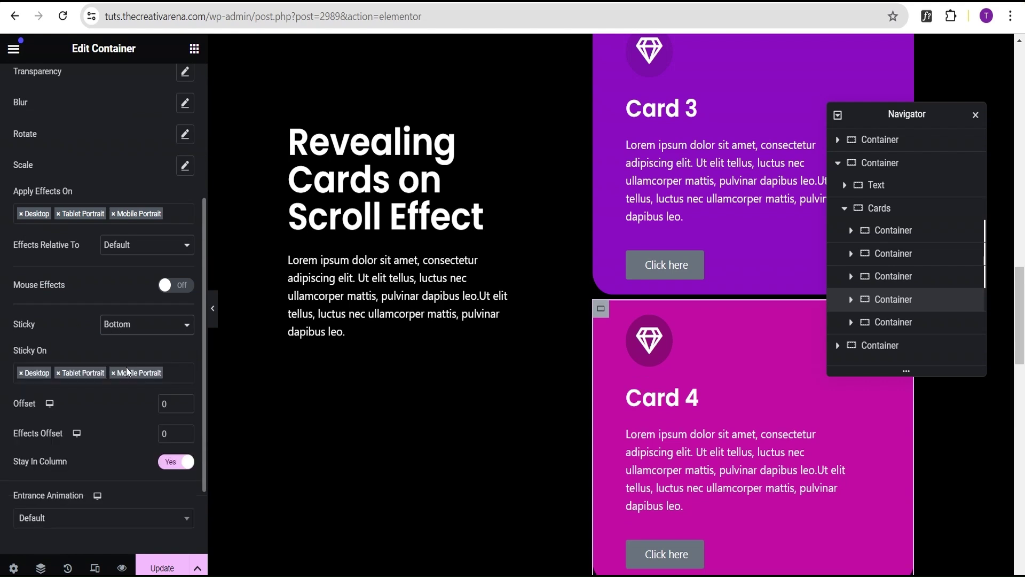
pyautogui.click(161, 403)
pyautogui.write('100')
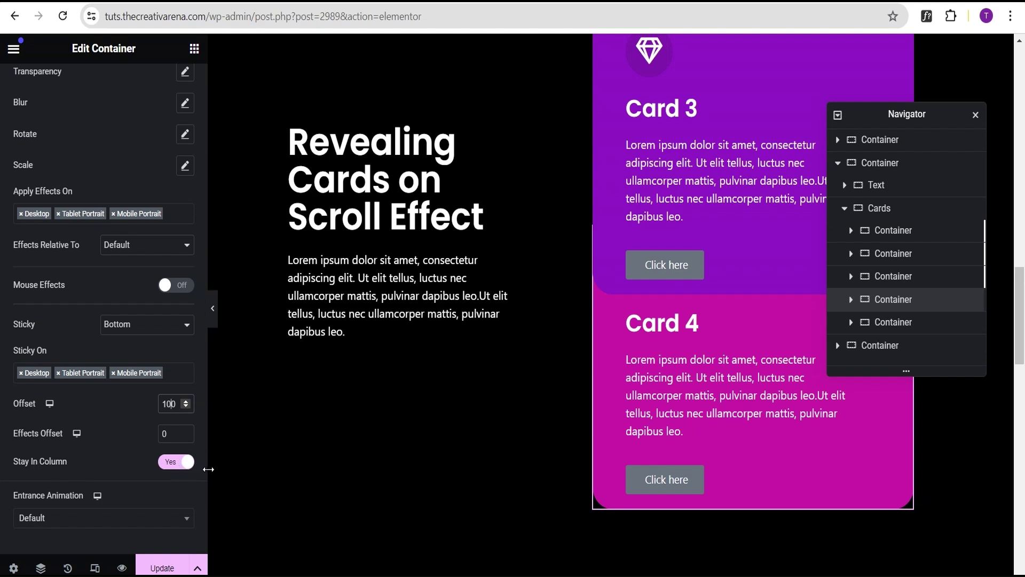
# Step: Set the z-index of the Card 5 container to 1 and turn on its scrolling effects
pyautogui.click(895, 324)
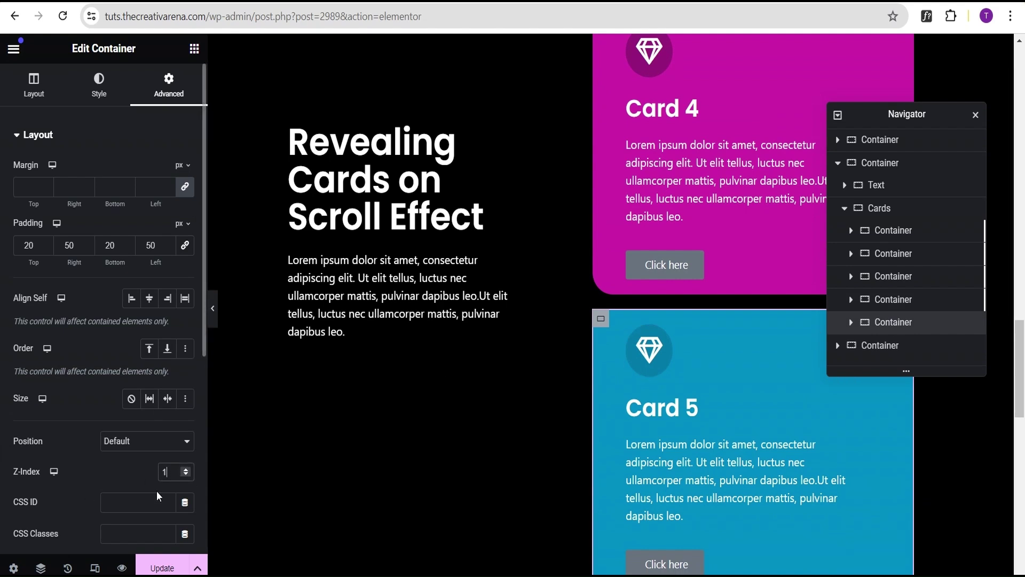
pyautogui.scroll(-4, 158, 496)
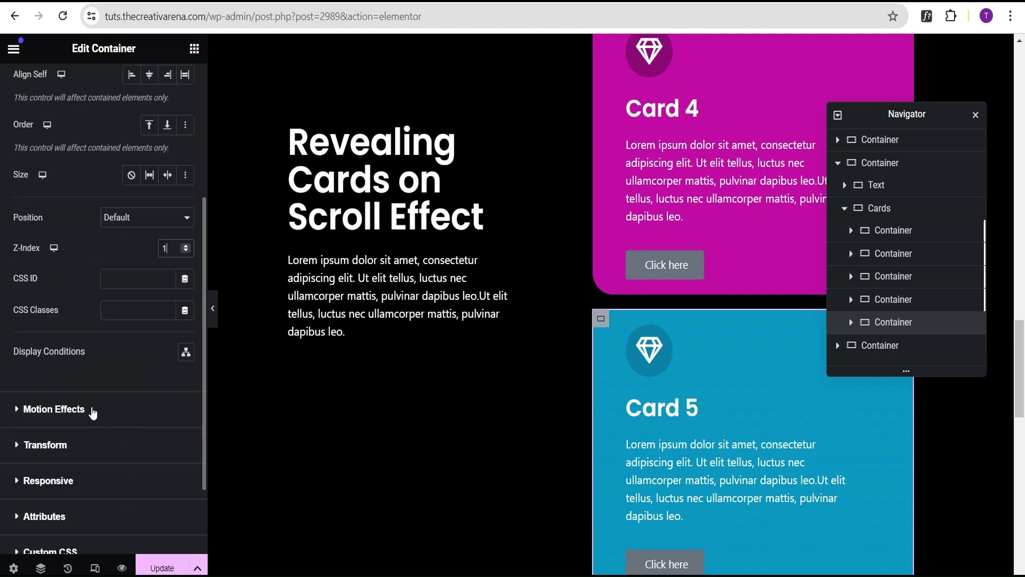
pyautogui.click(39, 417)
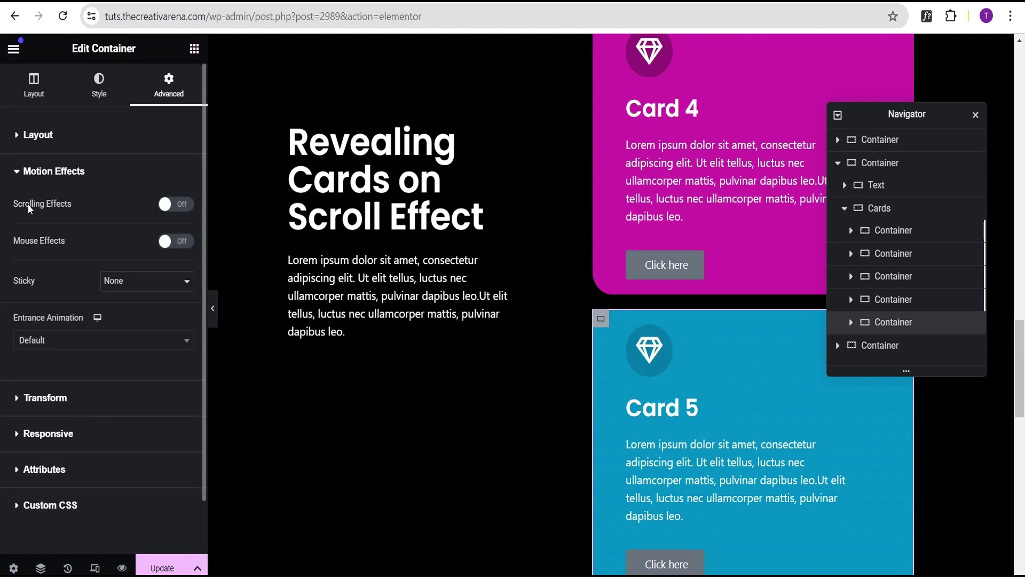
pyautogui.click(178, 210)
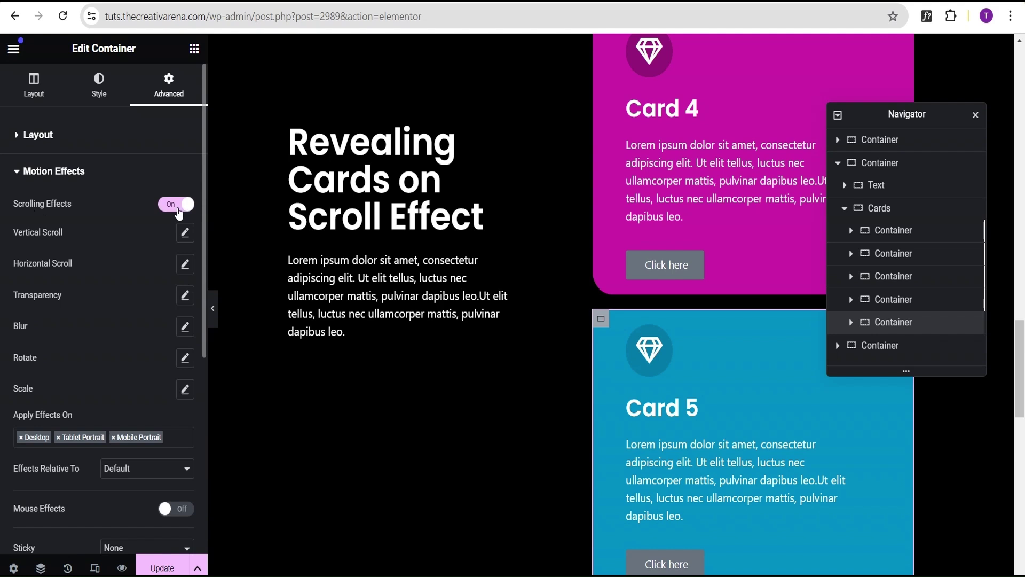
# Step: Make the Card 5 container sticky to the bottom with an offset of 100
pyautogui.scroll(-5, 110, 258)
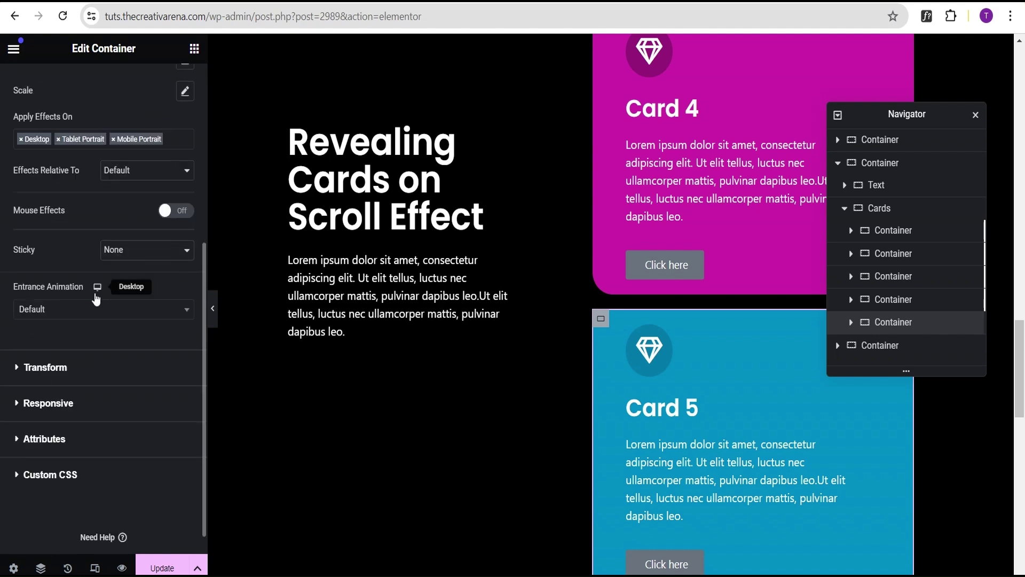
pyautogui.click(130, 250)
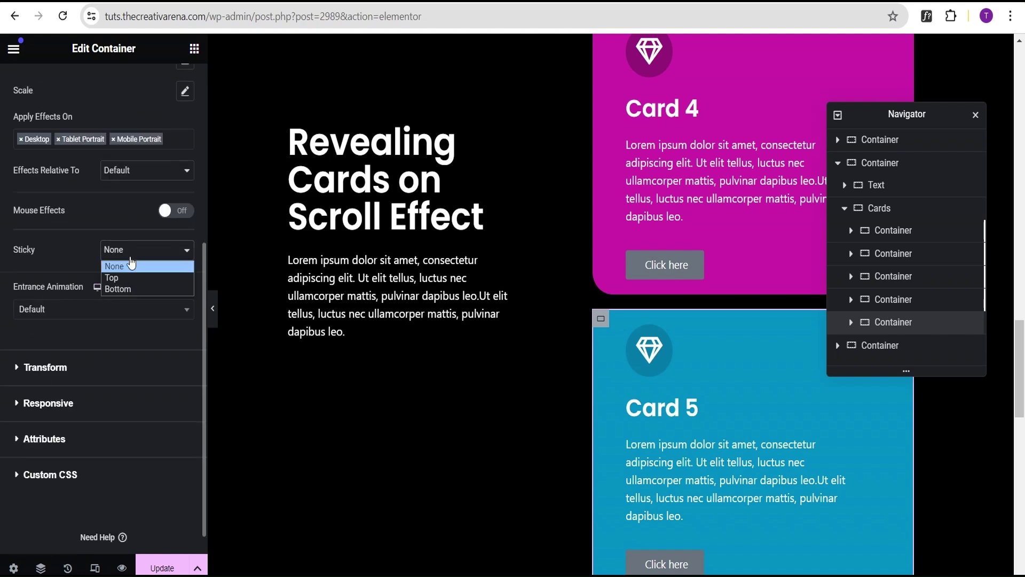
pyautogui.click(129, 289)
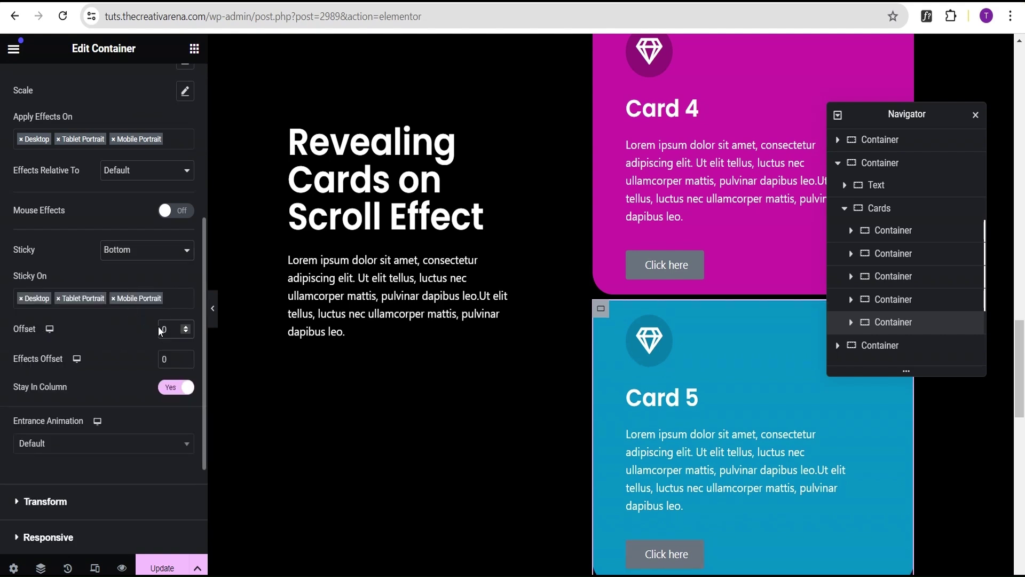
pyautogui.write('100')
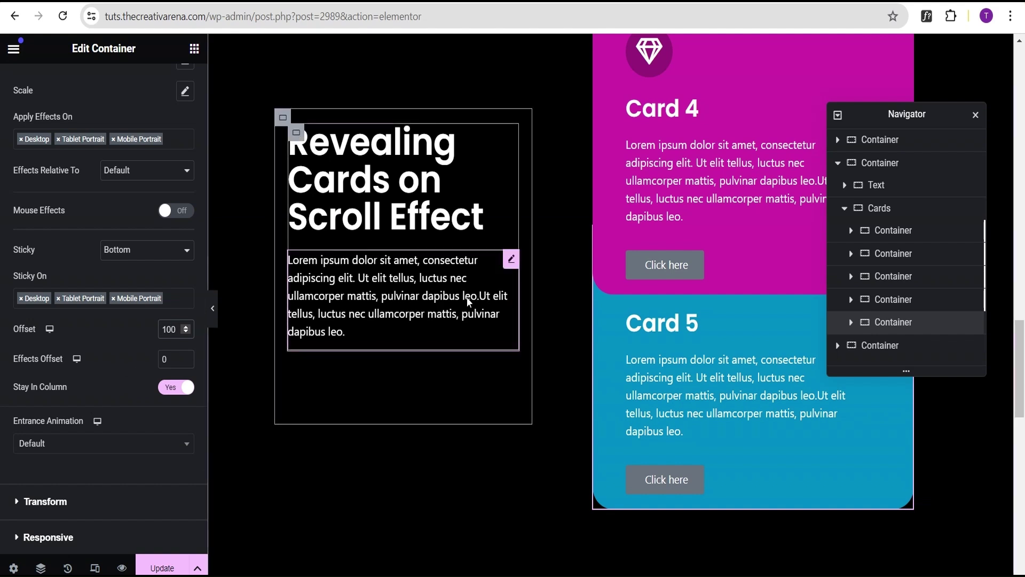
# Step: Hide the editing panel and check the card reveal effect across the whole cards section
pyautogui.click(213, 310)
pyautogui.scroll(10, 491, 217)
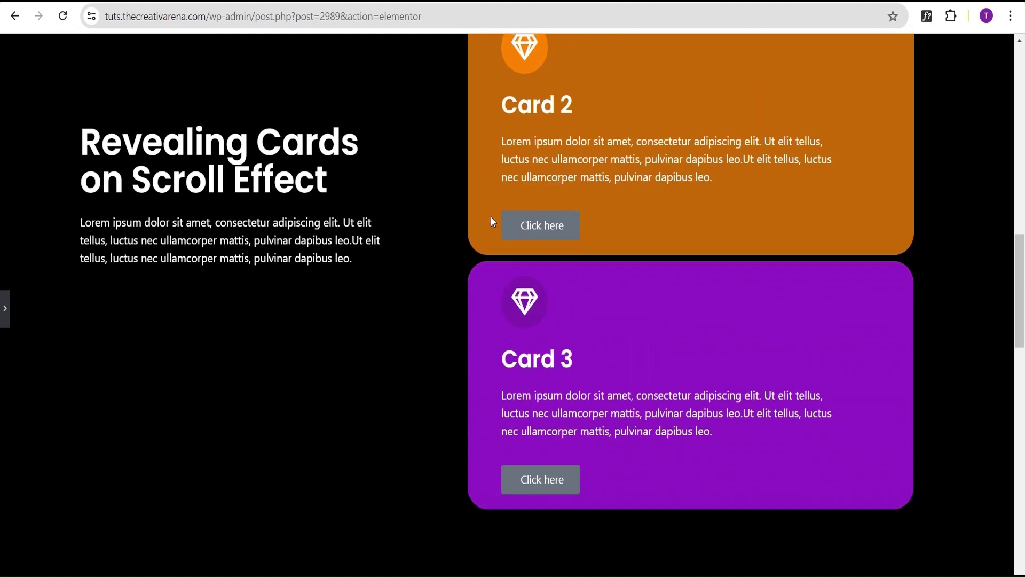
pyautogui.scroll(-6, 490, 235)
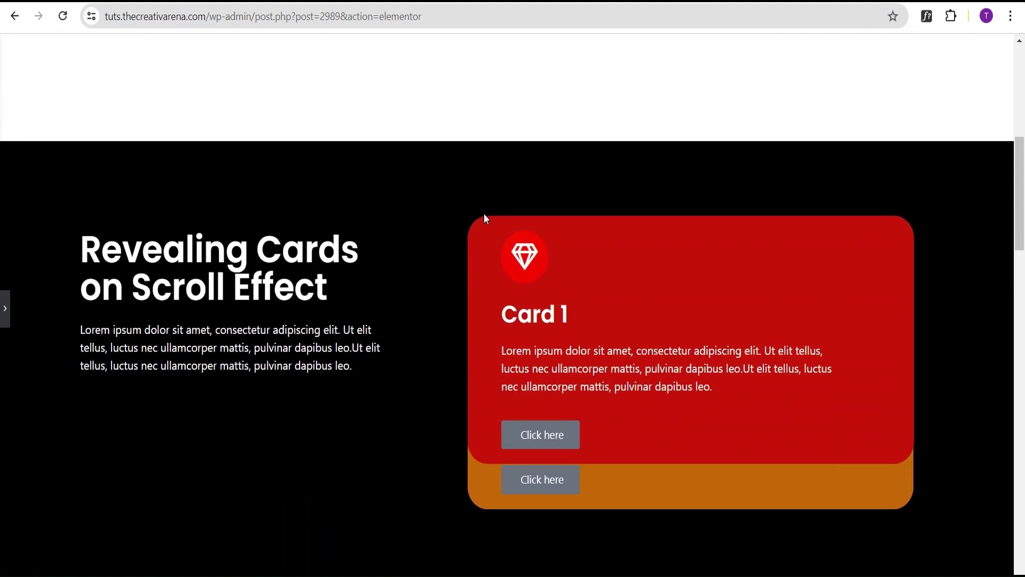
pyautogui.scroll(-5, 483, 210)
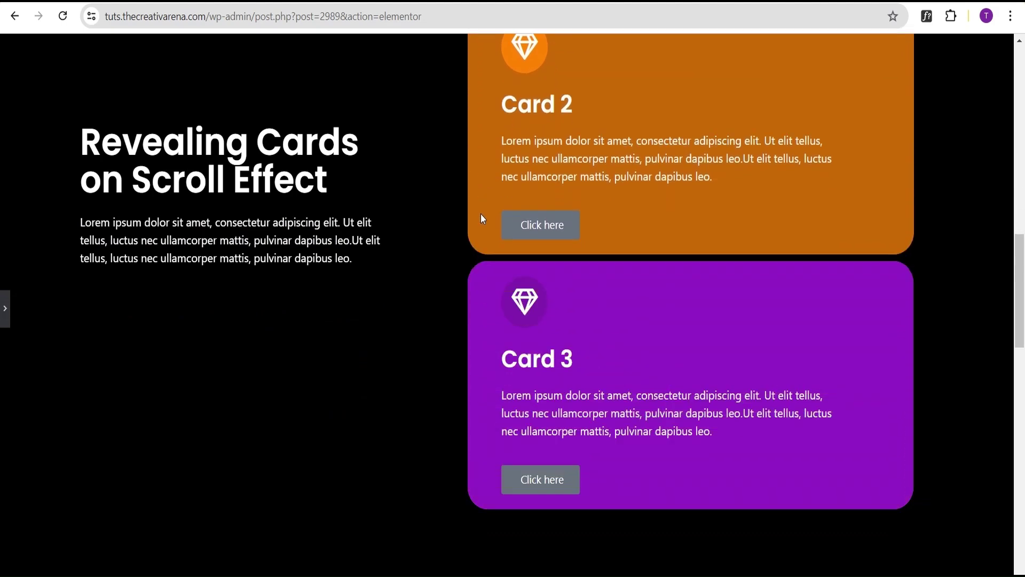
pyautogui.scroll(-5, 480, 215)
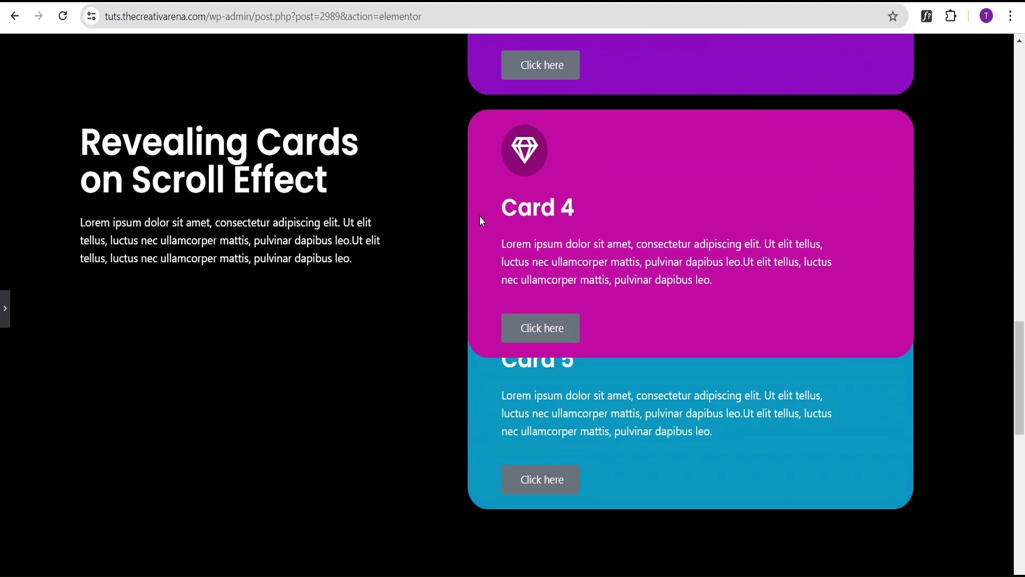
# Step: Go back and forth between Card 1 and Card 5 to examine how each card is revealed on scroll
pyautogui.scroll(12, 479, 216)
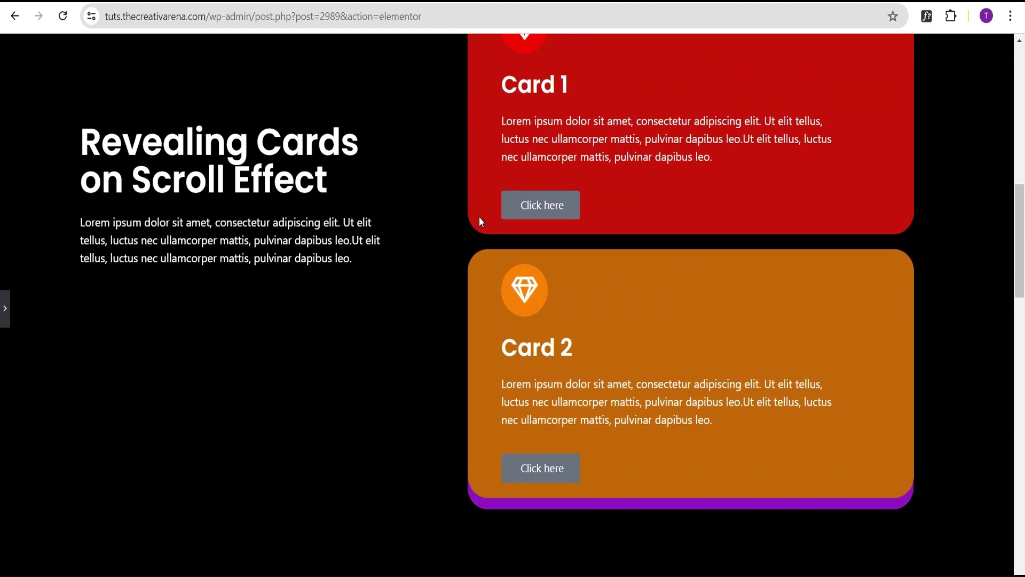
pyautogui.scroll(-6, 441, 324)
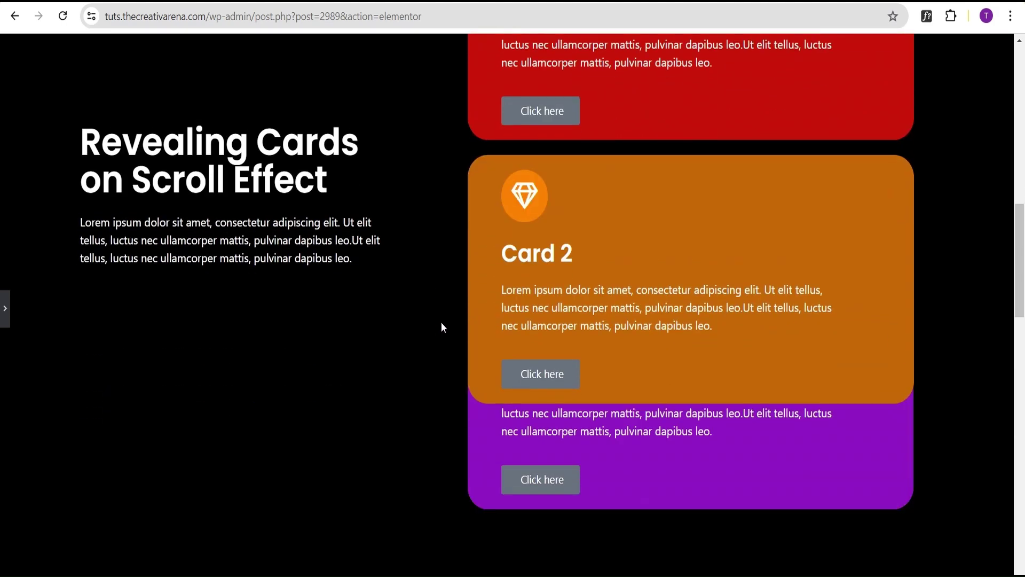
pyautogui.scroll(-5, 442, 324)
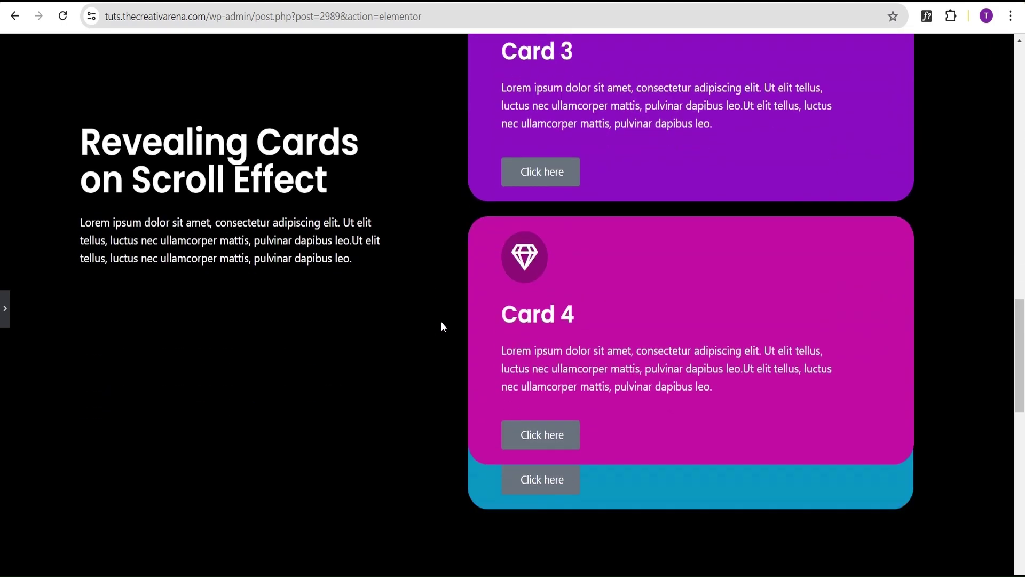
pyautogui.scroll(-2, 441, 325)
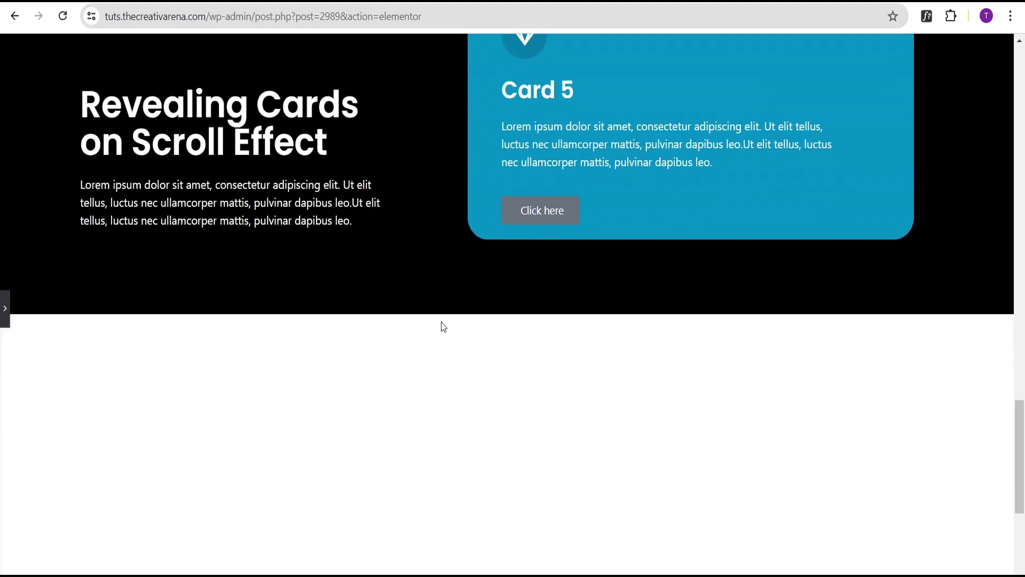
pyautogui.scroll(5, 441, 325)
pyautogui.scroll(5, 434, 325)
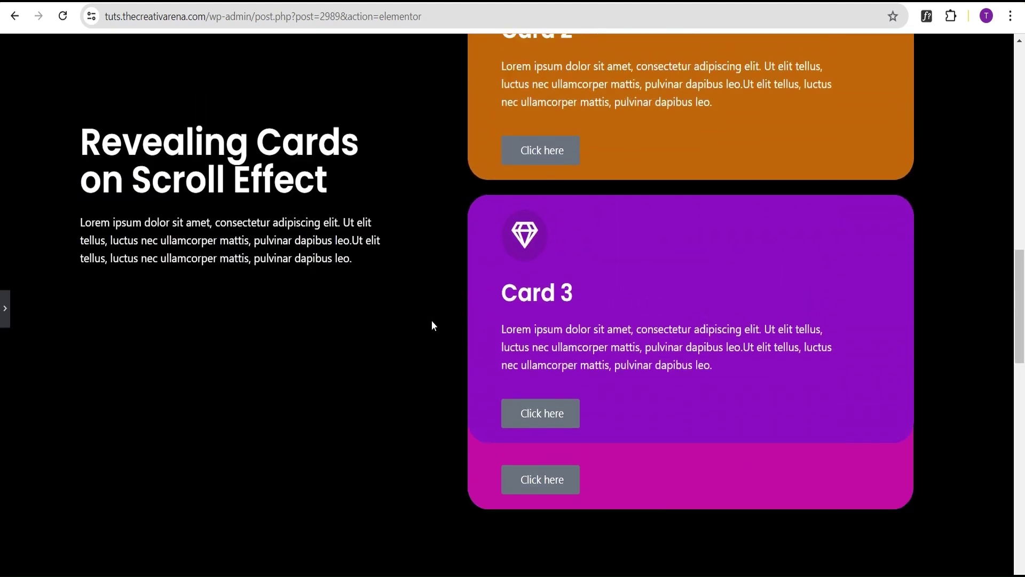
pyautogui.scroll(3, 432, 325)
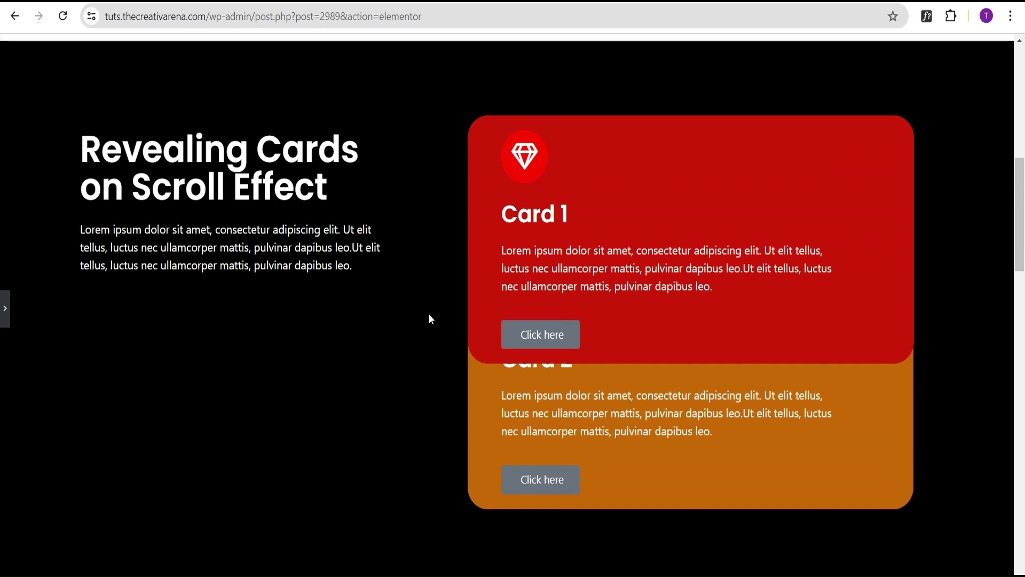
pyautogui.scroll(3, 428, 313)
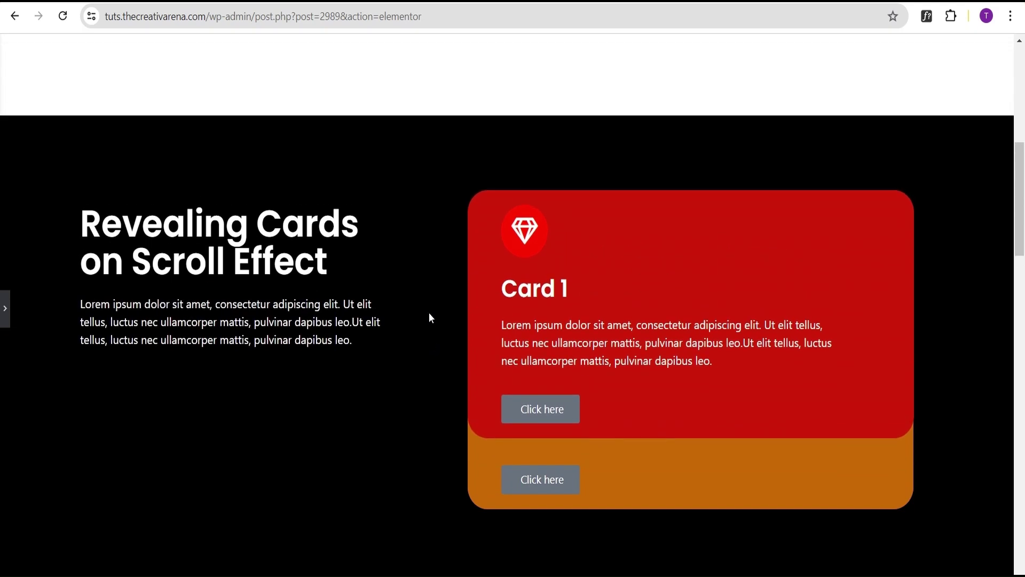
pyautogui.scroll(-2, 429, 315)
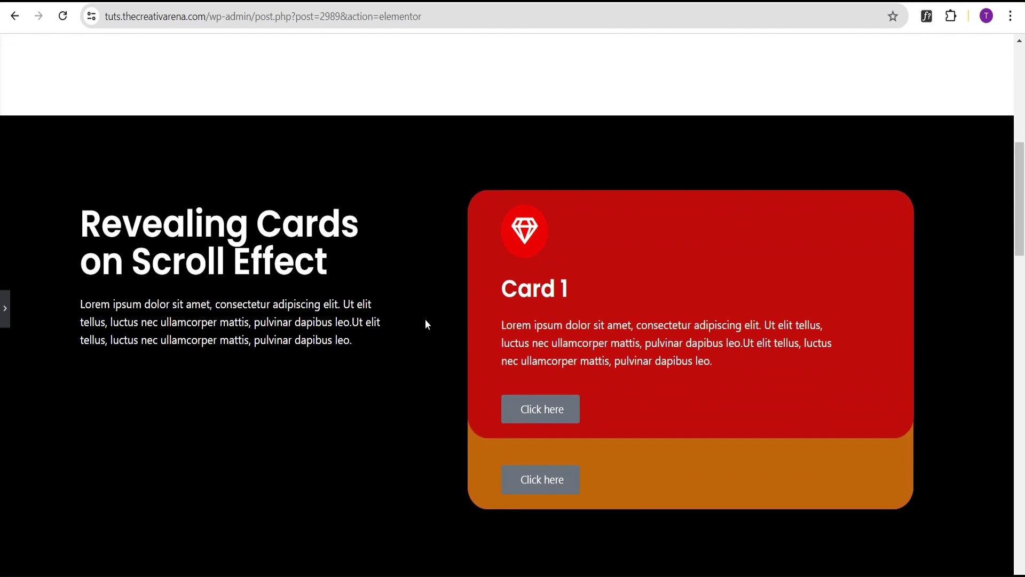
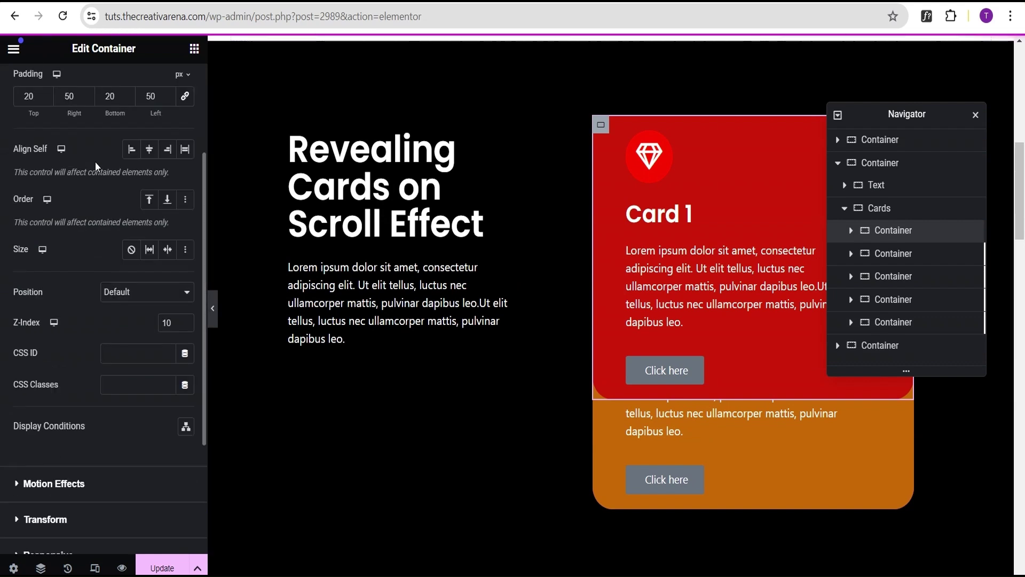
# Step: Turn on the Scale scrolling effect for the Card 1 container and set its direction to Scale Up
pyautogui.click(50, 305)
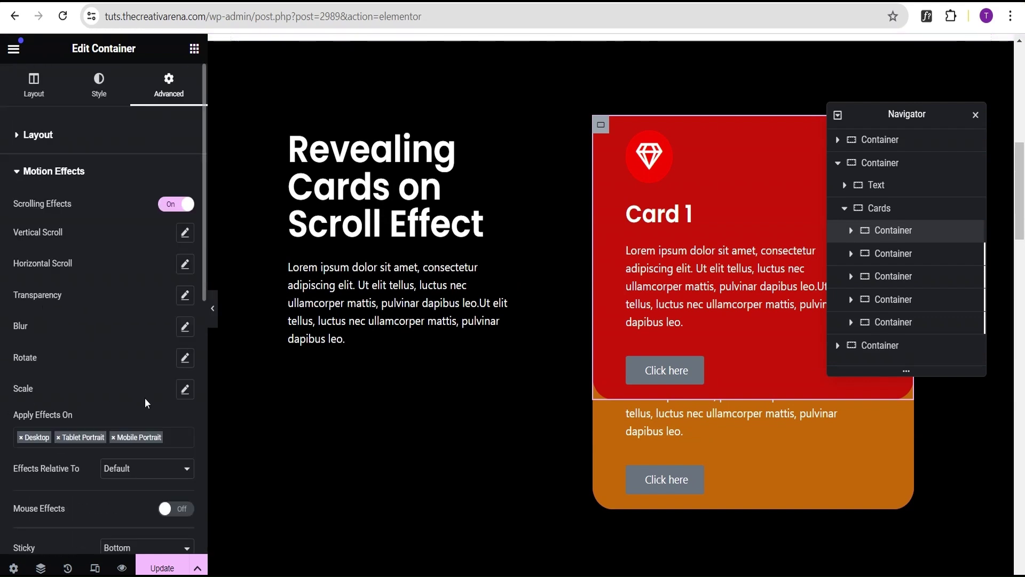
pyautogui.scroll(-1, 145, 399)
pyautogui.click(184, 314)
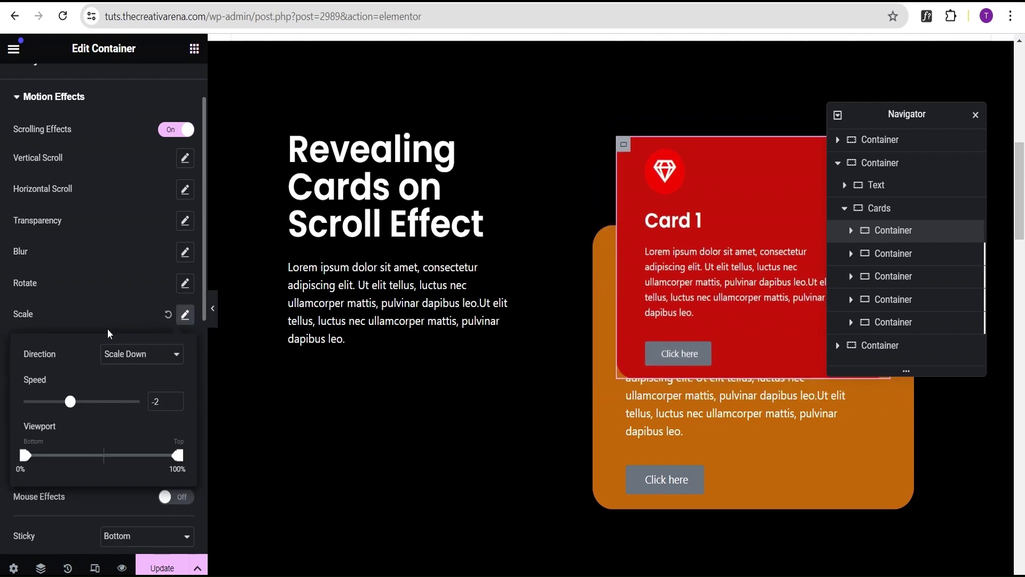
pyautogui.click(133, 354)
pyautogui.click(131, 372)
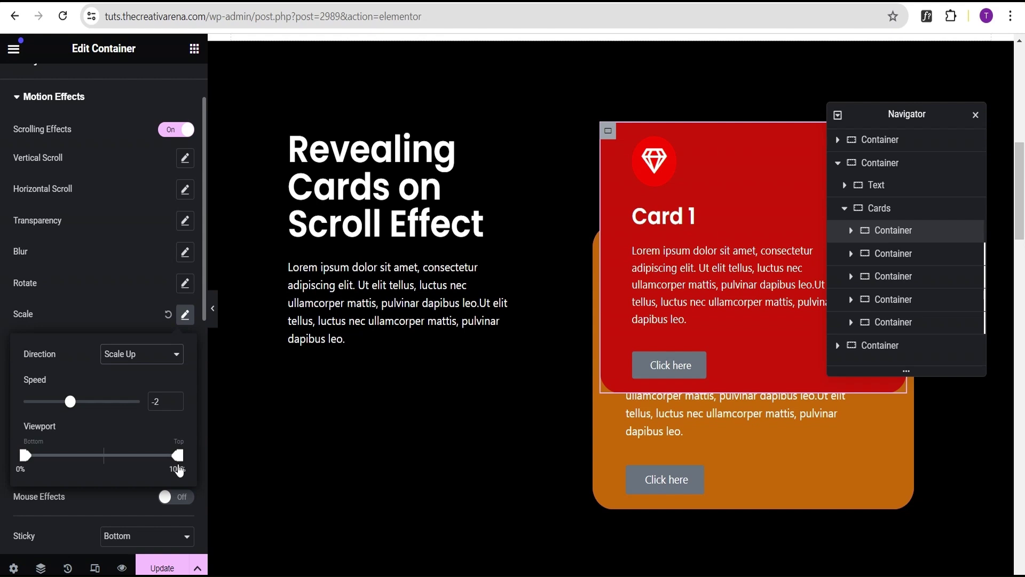
pyautogui.click(84, 314)
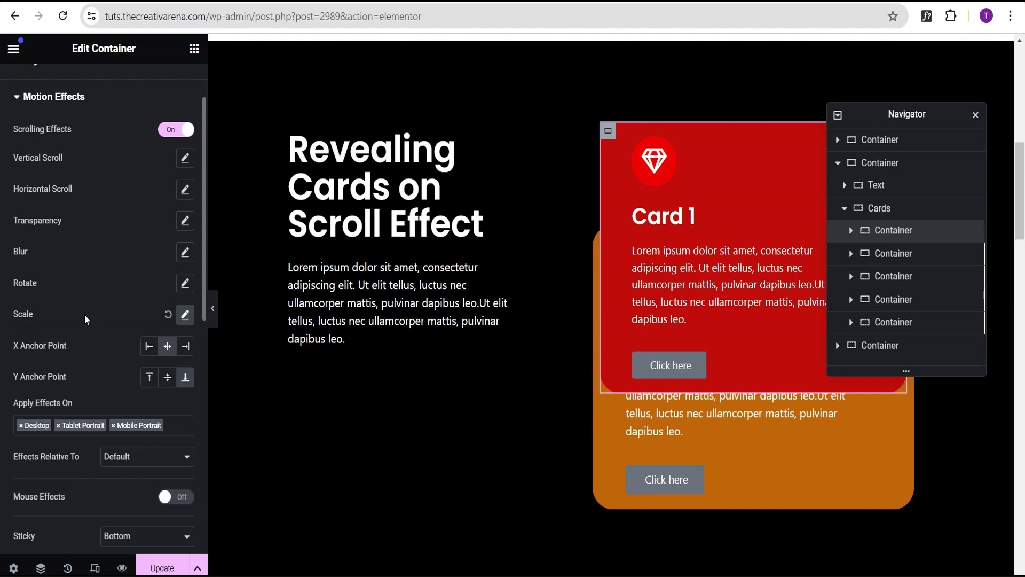
# Step: Add a Scale scrolling effect to the Card 2 container with direction Scale Up and a viewport range of 0% to 100%
pyautogui.click(897, 254)
pyautogui.scroll(-6, 104, 394)
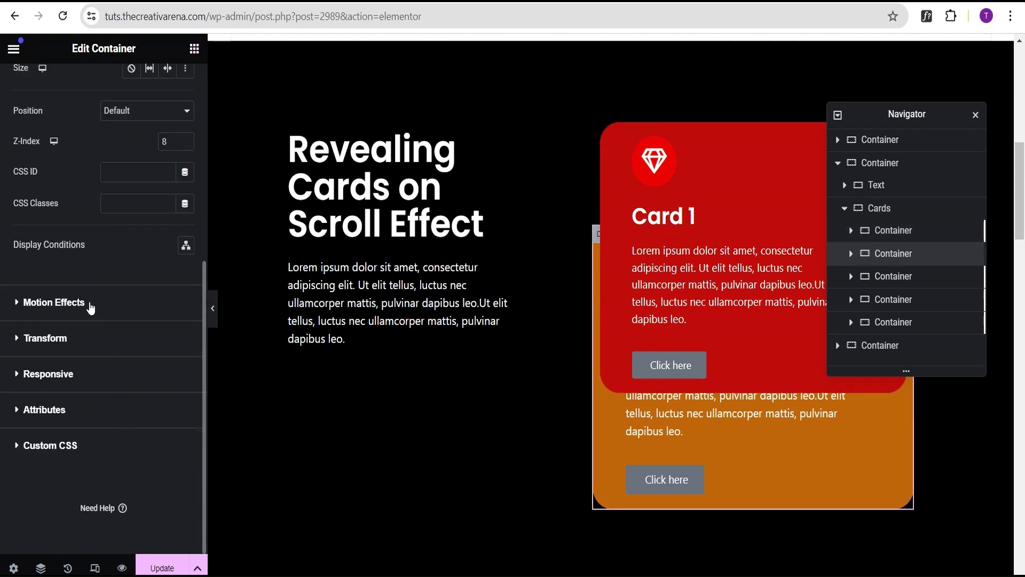
pyautogui.click(91, 302)
pyautogui.scroll(-2, 96, 336)
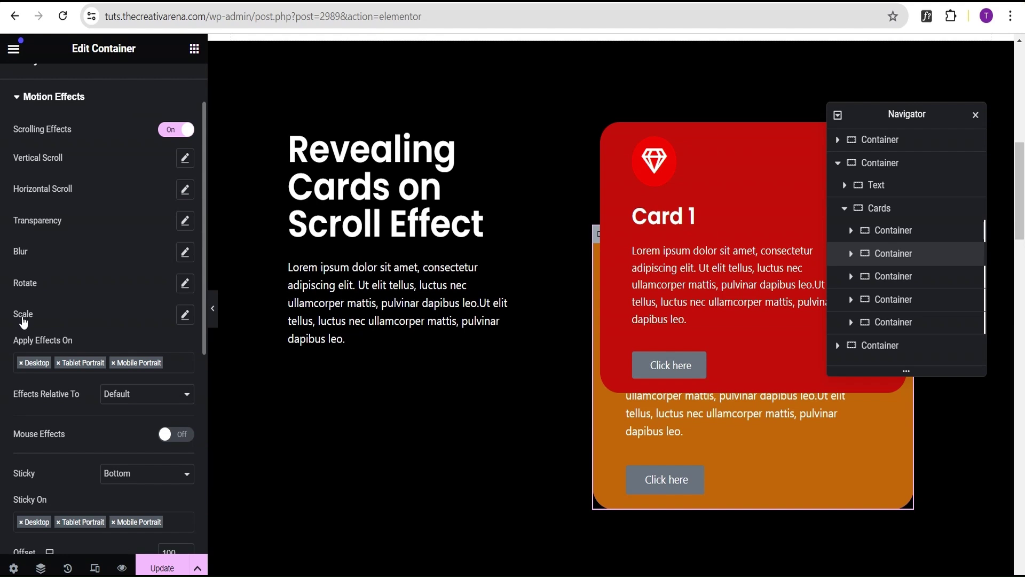
pyautogui.click(184, 315)
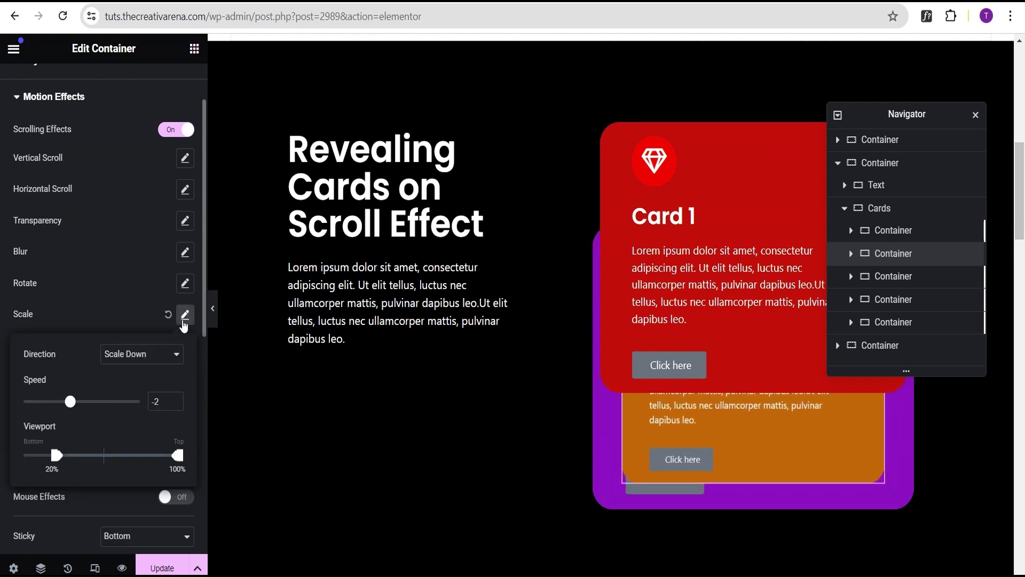
pyautogui.click(140, 355)
pyautogui.click(140, 369)
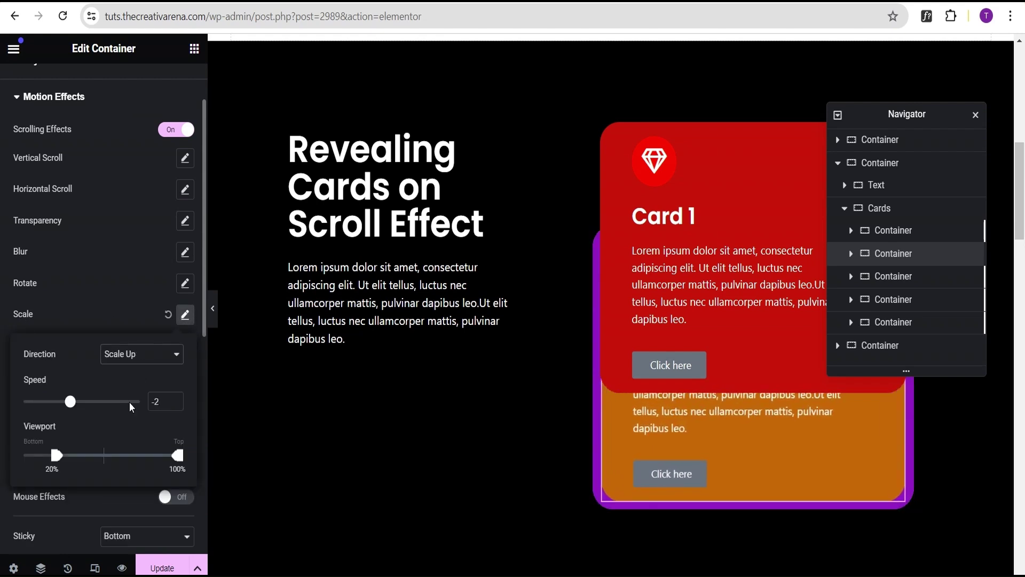
pyautogui.moveTo(56, 456); pyautogui.dragTo(23, 457)
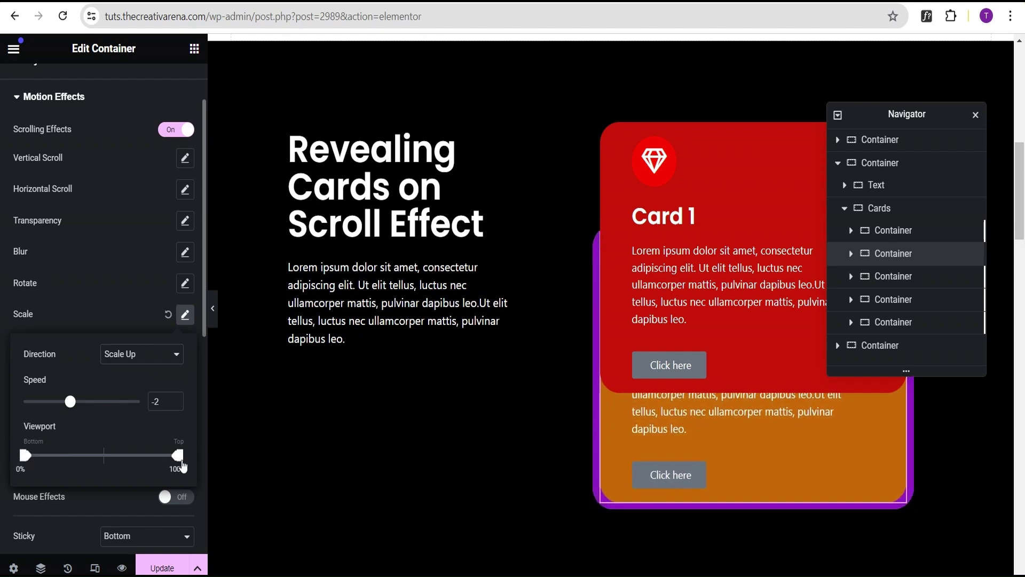
pyautogui.click(92, 278)
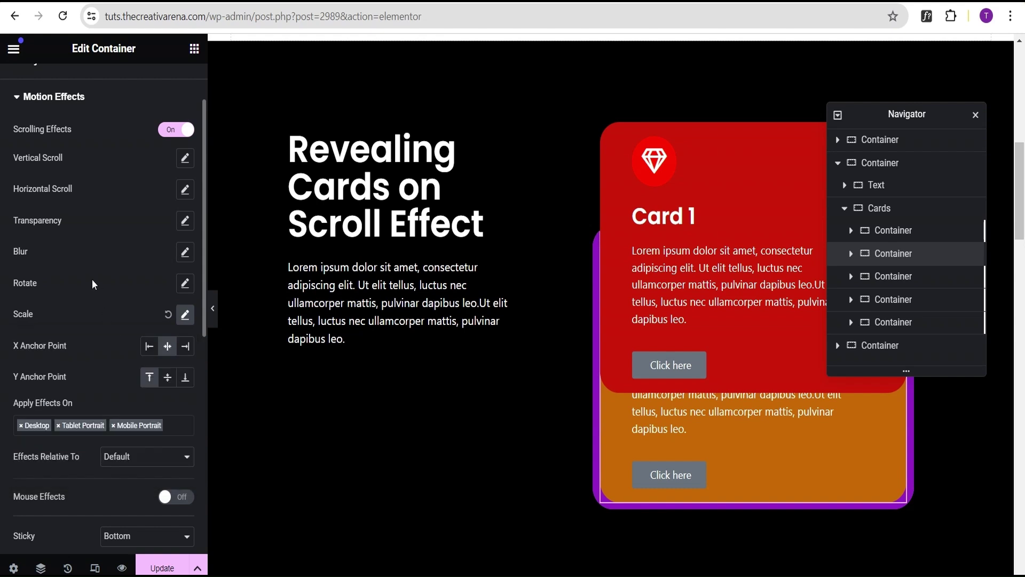
# Step: Add a Scale scrolling effect to the Card 3 container with direction Scale Up and a viewport range of 0% to 100%
pyautogui.click(896, 279)
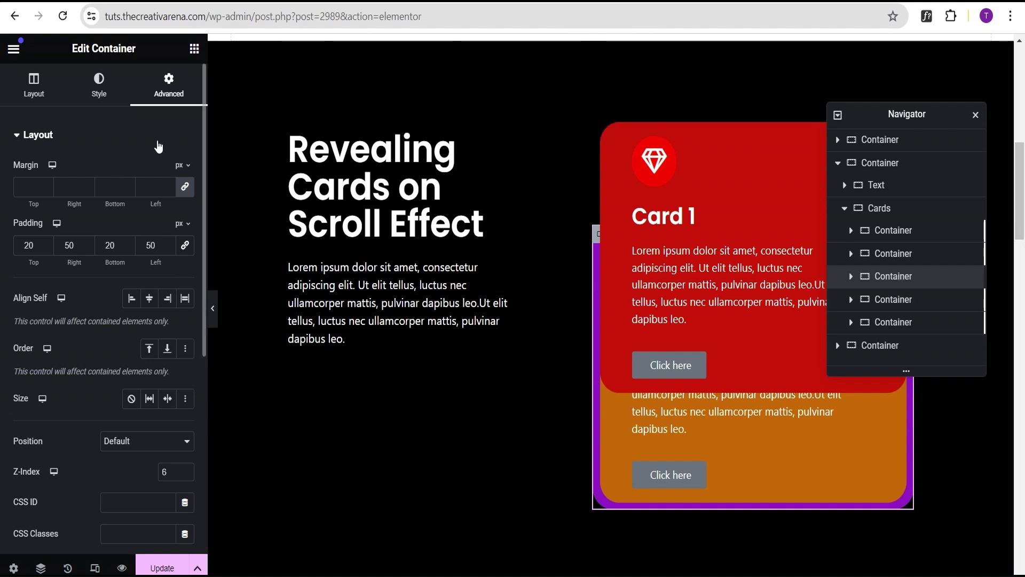
pyautogui.scroll(-5, 147, 451)
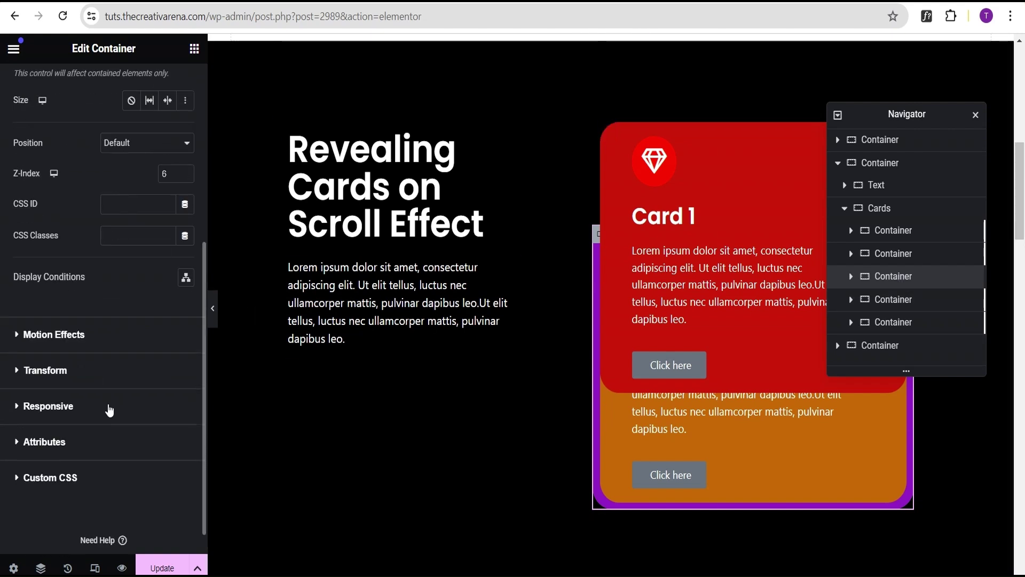
pyautogui.click(84, 339)
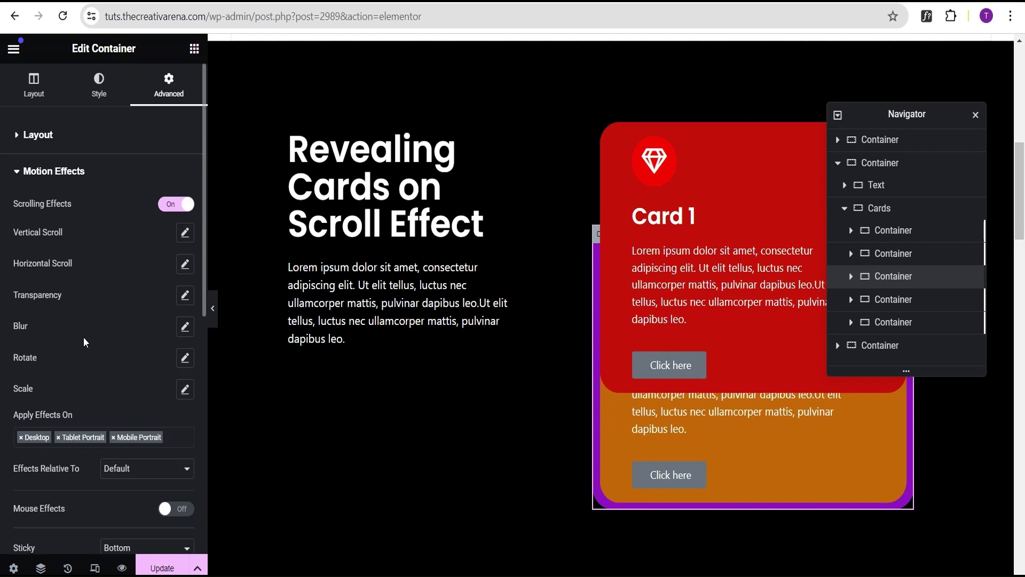
pyautogui.click(185, 389)
pyautogui.click(141, 428)
pyautogui.click(120, 439)
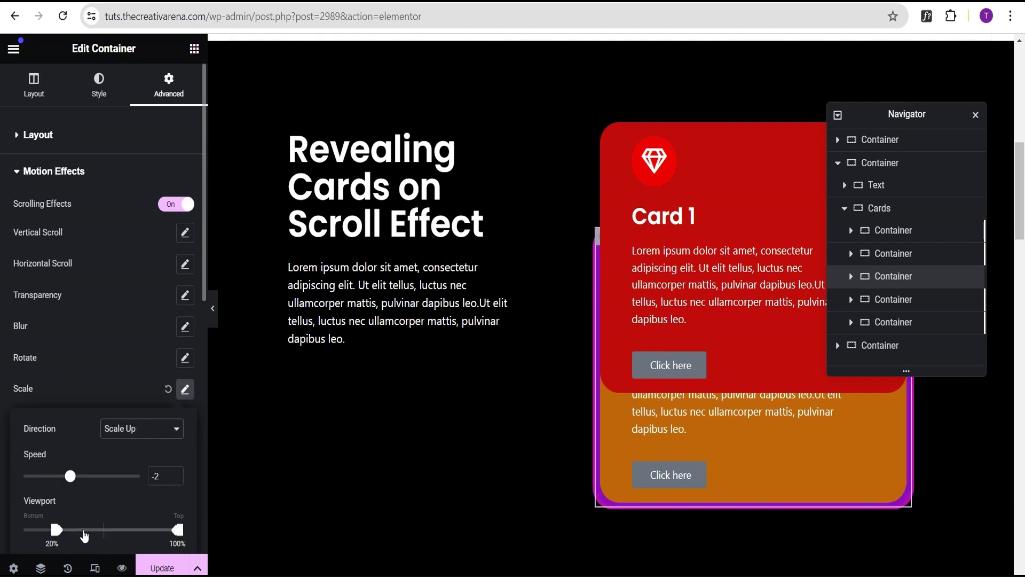
pyautogui.moveTo(54, 530); pyautogui.dragTo(31, 534)
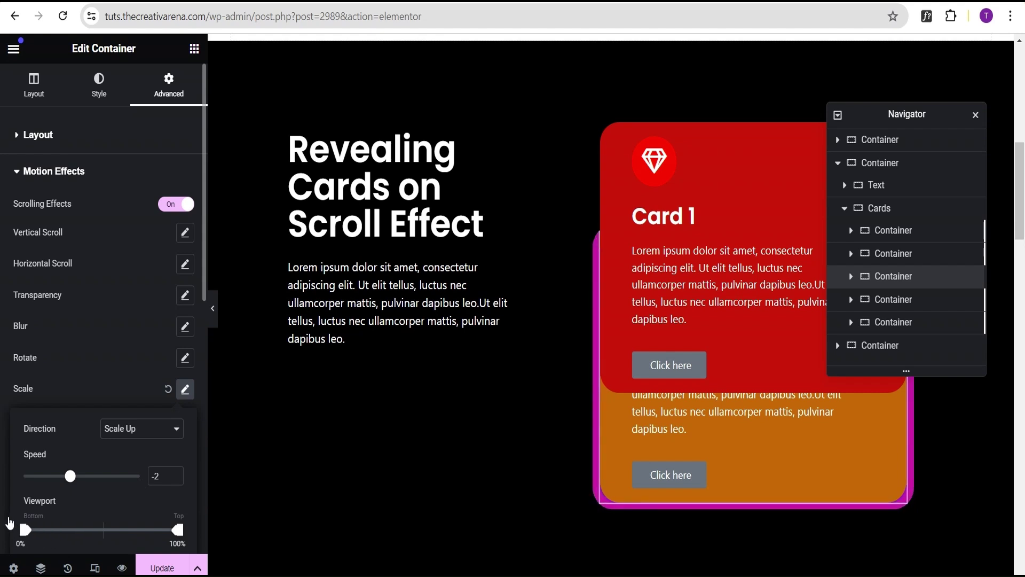
pyautogui.click(10, 520)
pyautogui.click(184, 399)
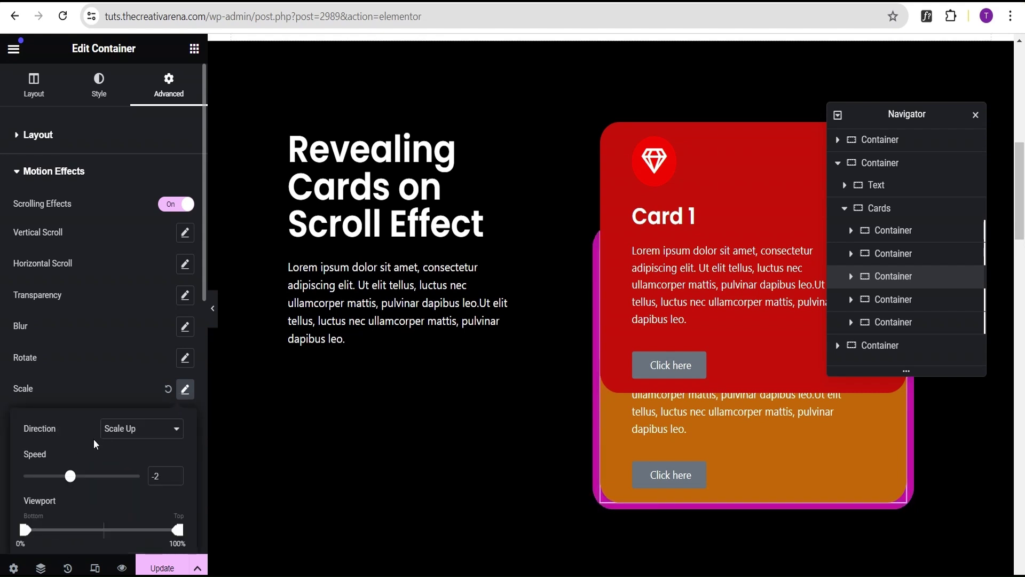
pyautogui.scroll(-3, 95, 430)
pyautogui.click(93, 233)
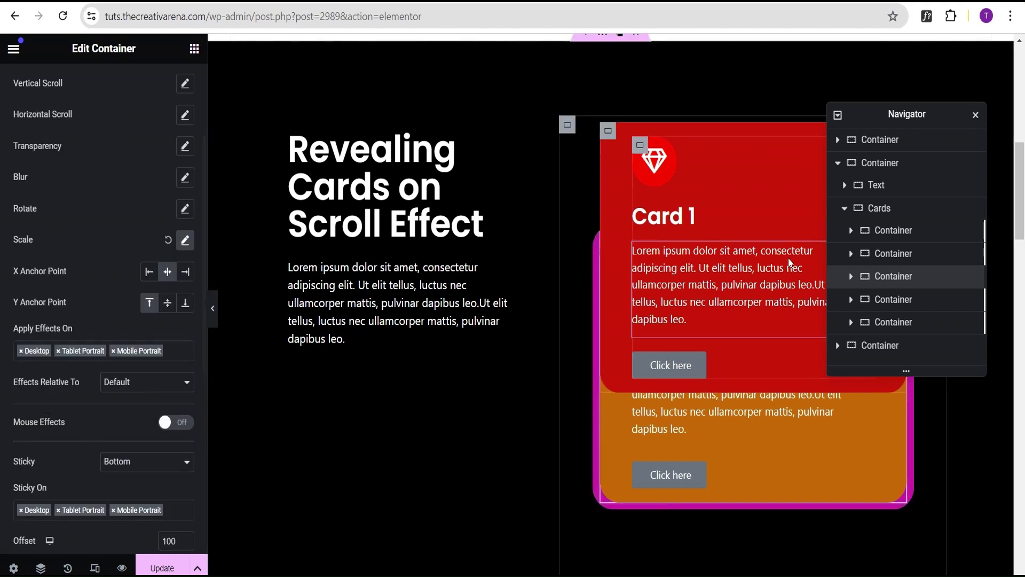
# Step: Add a Scale scrolling effect to the Card 4 container with direction Scale Up and a viewport range of 0% to 100%
pyautogui.click(899, 307)
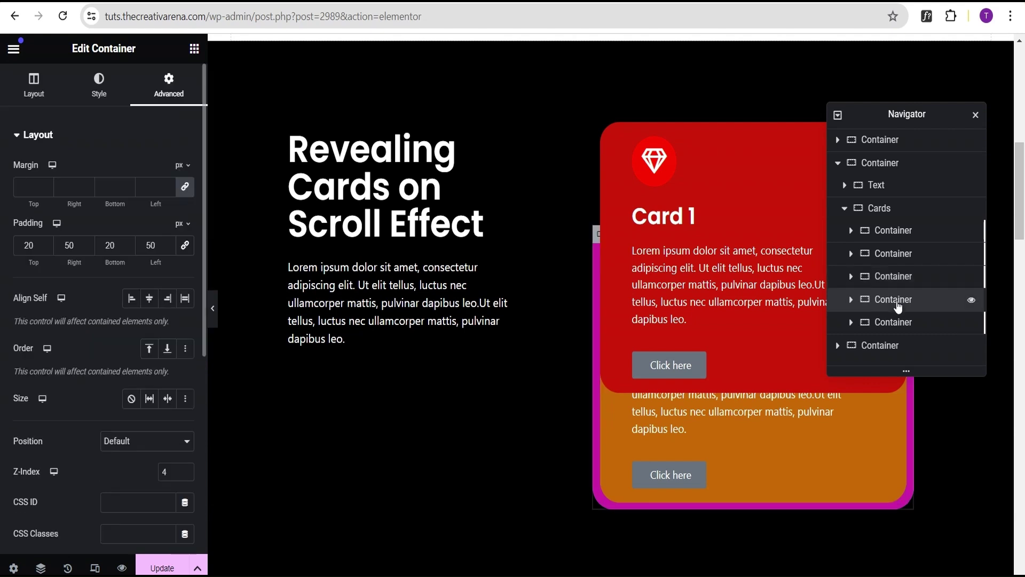
pyautogui.scroll(-2, 110, 418)
pyautogui.scroll(-3, 110, 418)
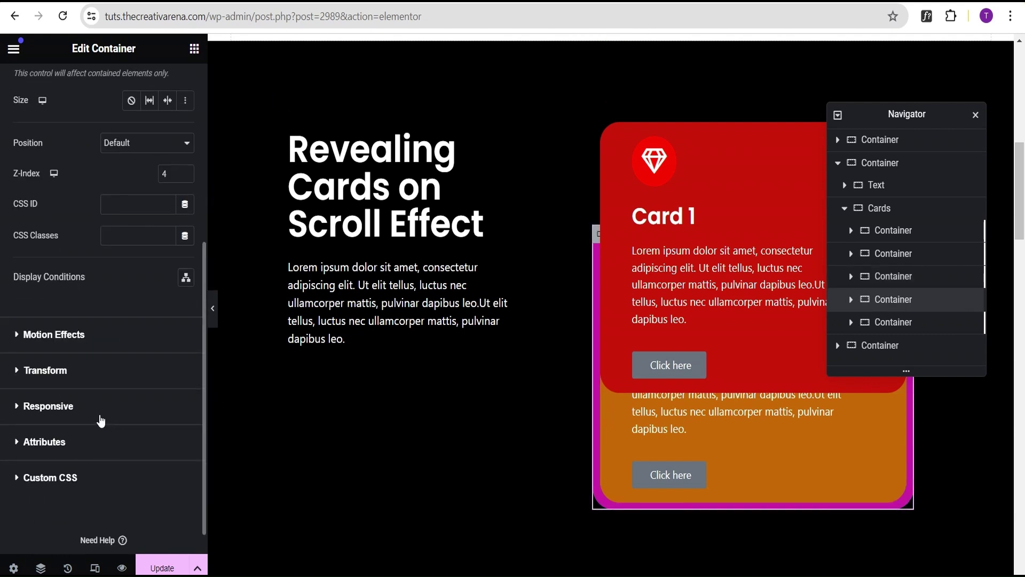
pyautogui.click(77, 334)
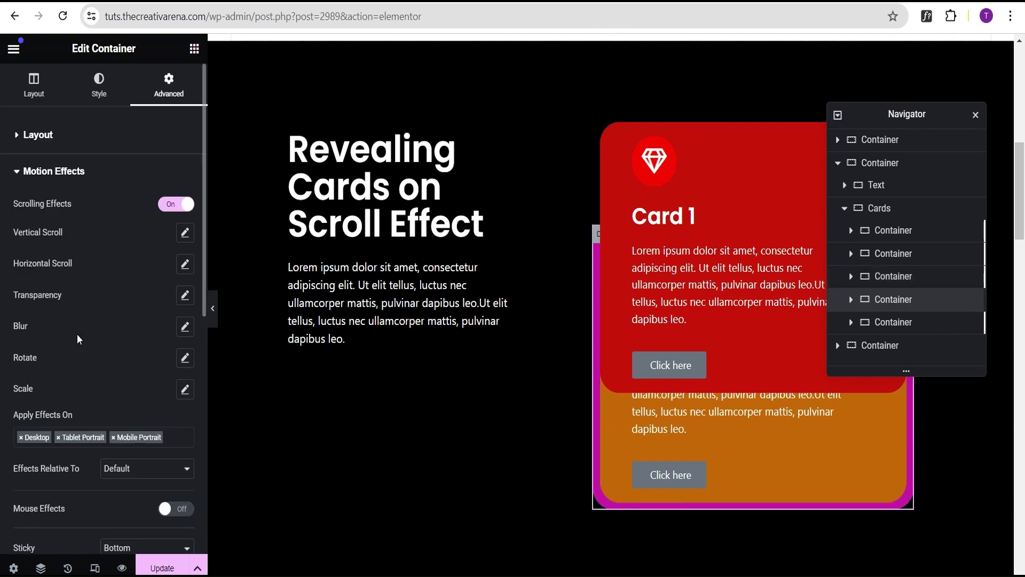
pyautogui.click(185, 389)
pyautogui.click(133, 430)
pyautogui.click(133, 444)
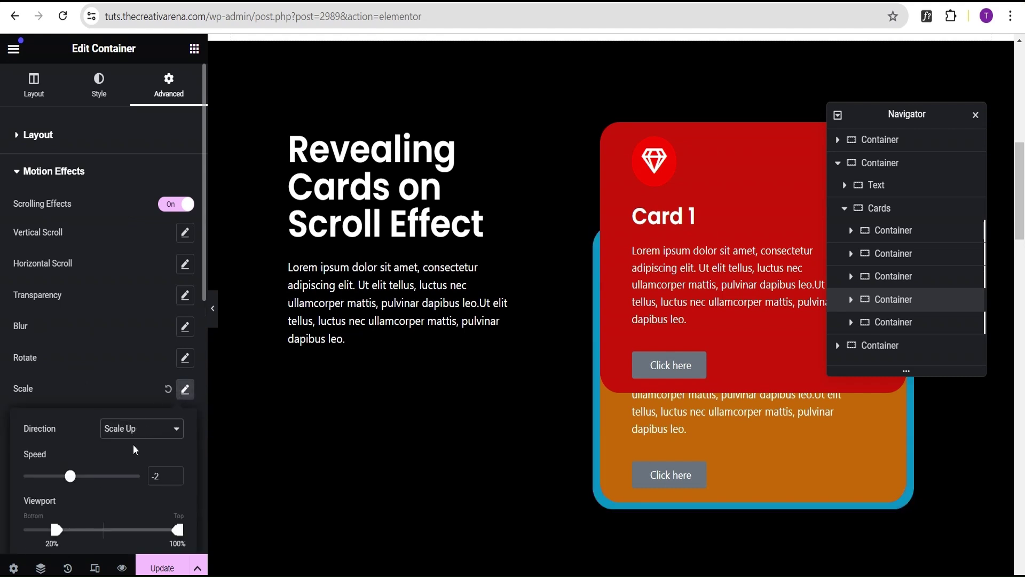
pyautogui.scroll(-1, 76, 512)
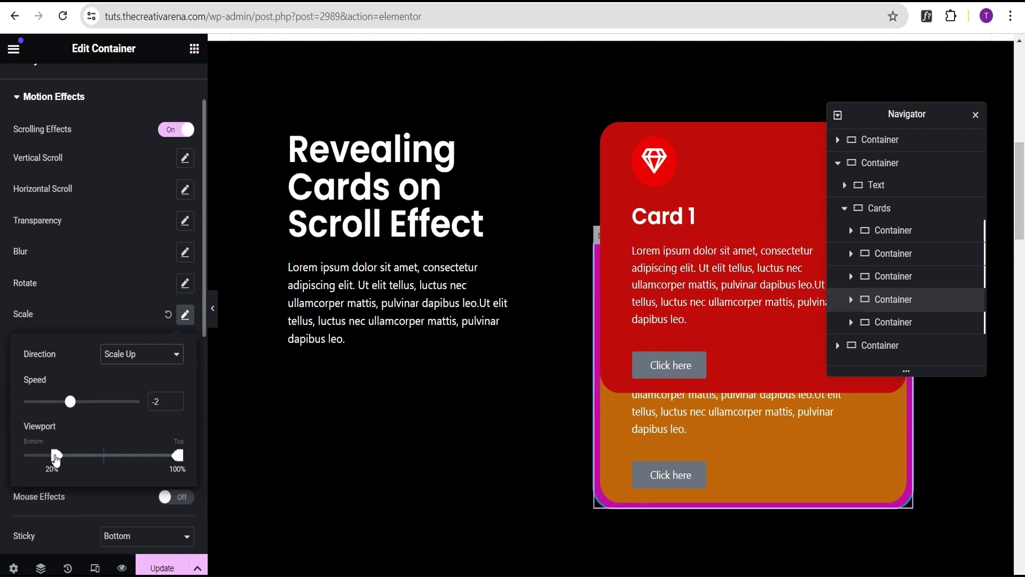
pyautogui.moveTo(52, 455); pyautogui.dragTo(15, 465)
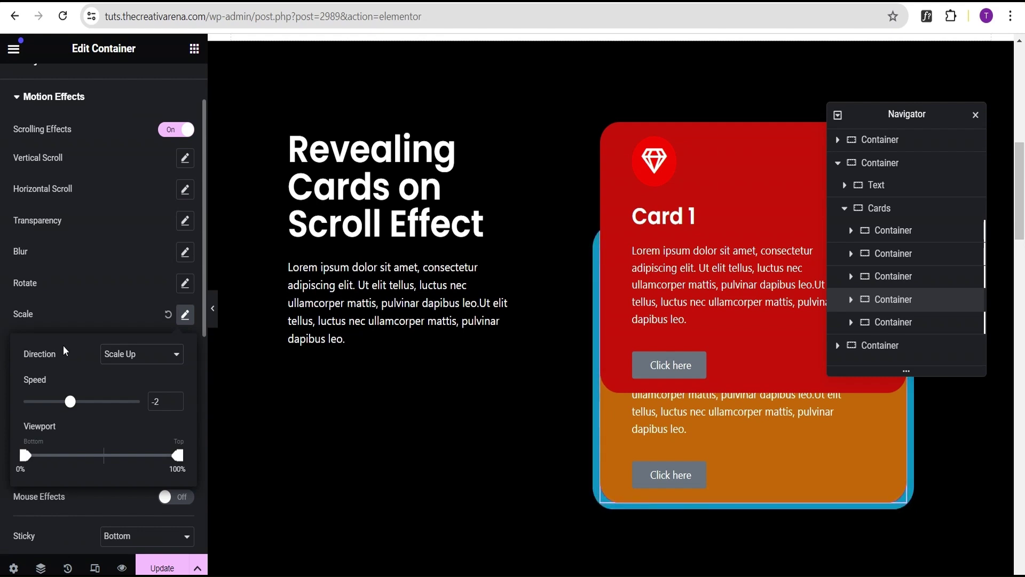
pyautogui.click(78, 309)
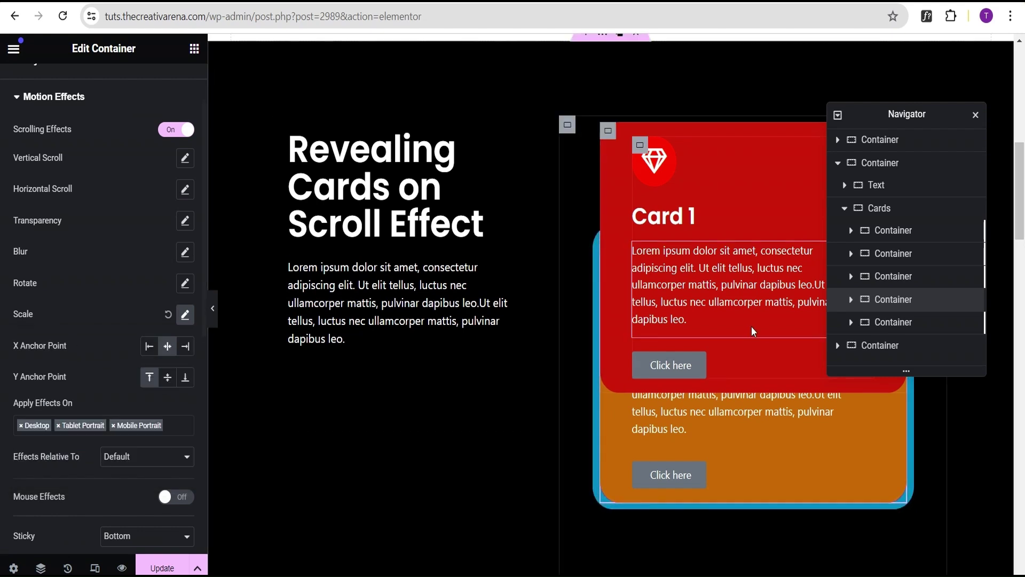
# Step: Add a Scale scrolling effect to the Card 5 container with direction Scale Up and a viewport range of 0% to 100%
pyautogui.click(910, 327)
pyautogui.scroll(-4, 113, 403)
pyautogui.scroll(-2, 109, 405)
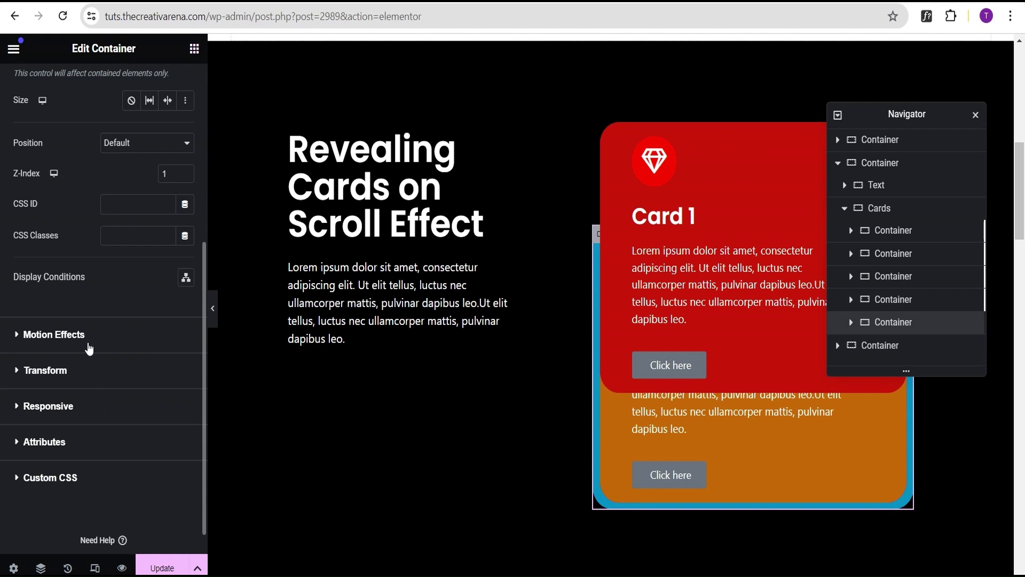
pyautogui.click(92, 332)
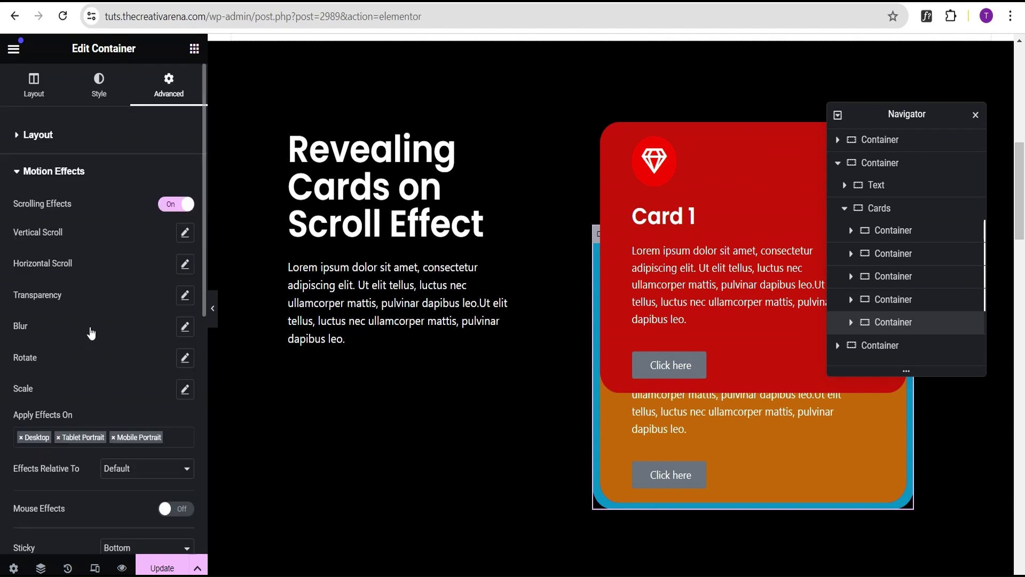
pyautogui.click(186, 394)
pyautogui.click(128, 431)
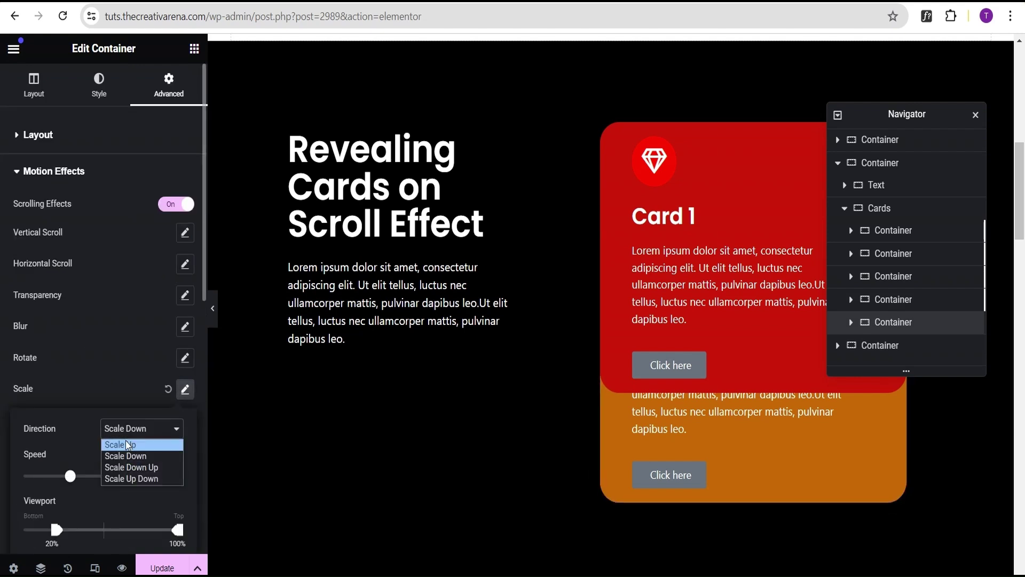
pyautogui.click(126, 444)
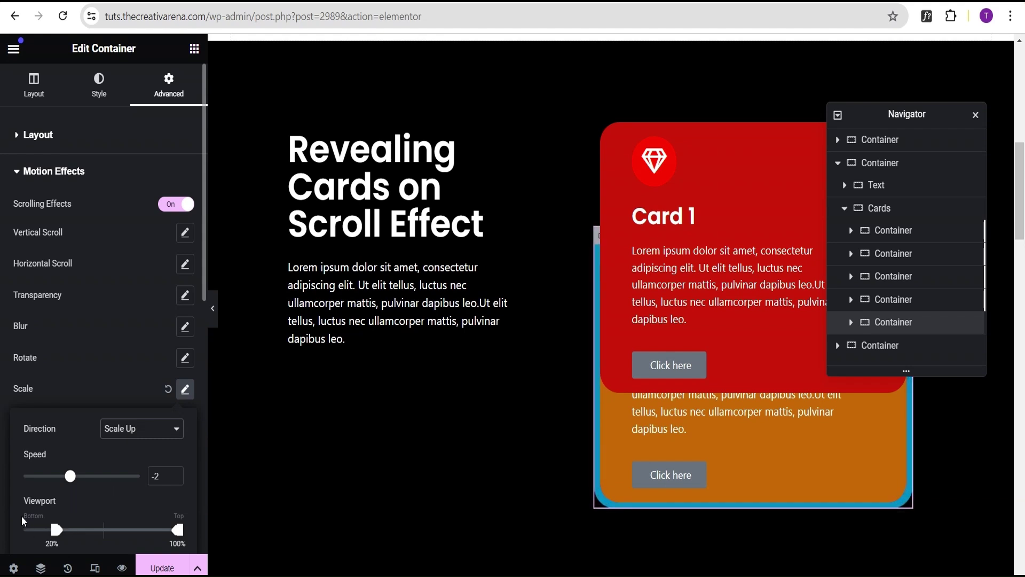
pyautogui.moveTo(56, 530); pyautogui.dragTo(22, 530)
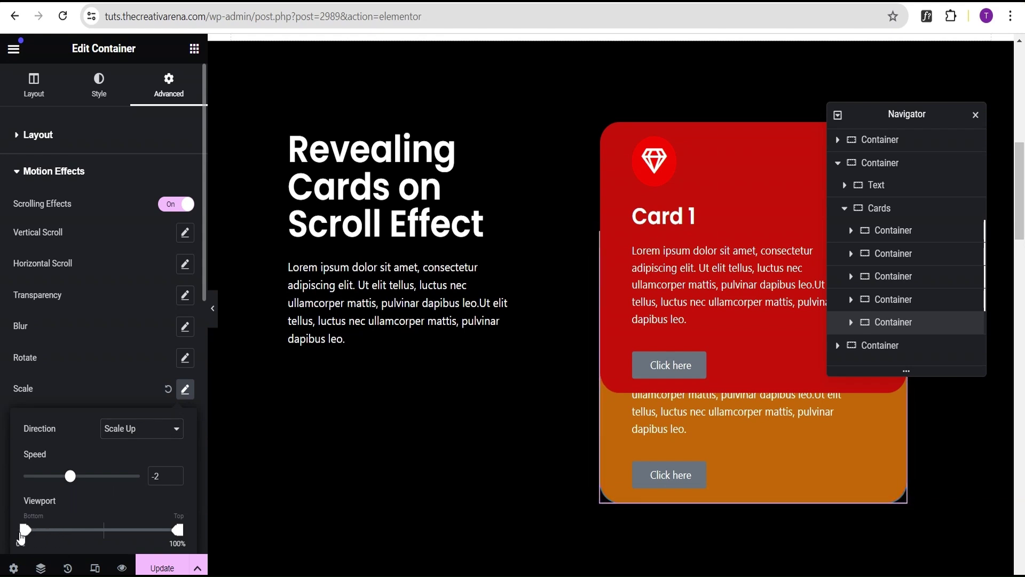
pyautogui.click(78, 358)
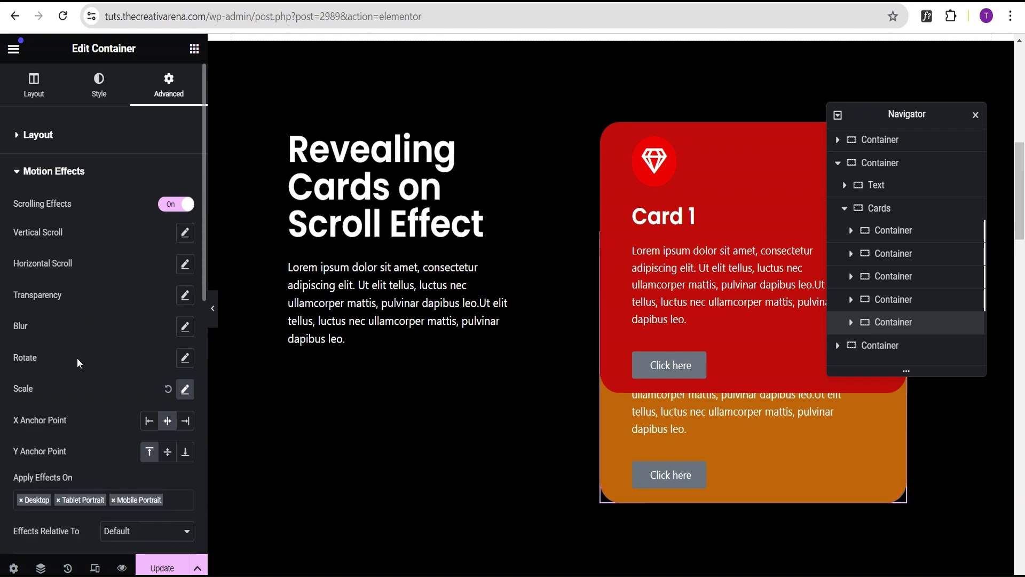
# Step: Preview the section with the editing panel hidden, examining how Cards 1 to 5 reveal and scale while scrolling down and back up
pyautogui.click(213, 308)
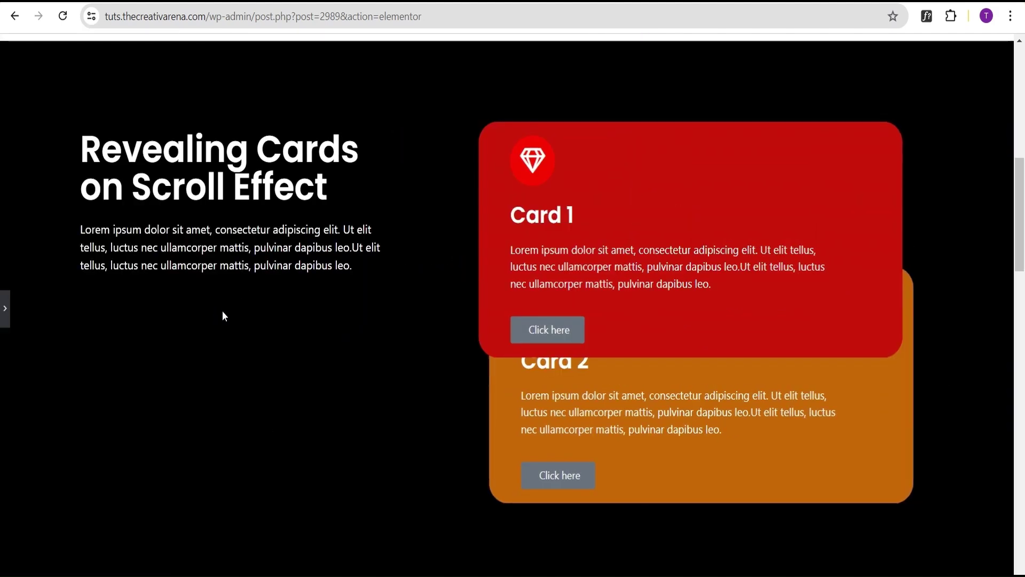
pyautogui.scroll(4, 397, 255)
pyautogui.scroll(-5, 395, 257)
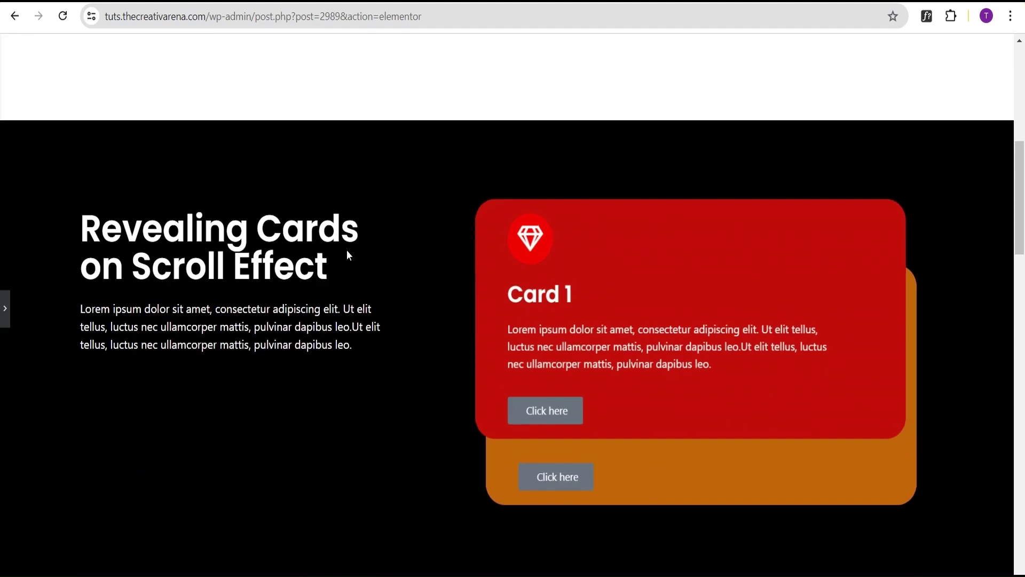
pyautogui.scroll(-6, 356, 246)
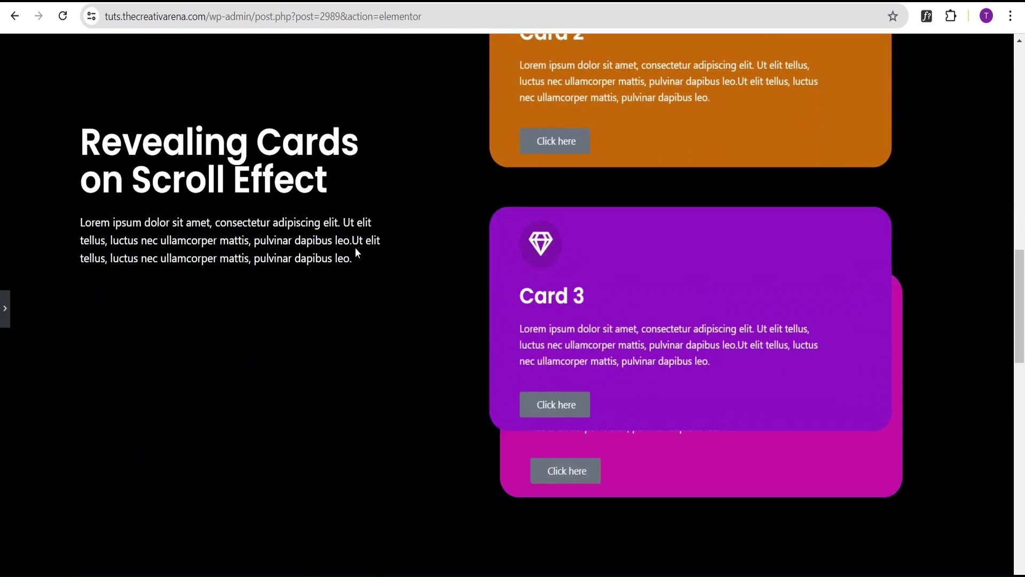
pyautogui.scroll(-6, 356, 252)
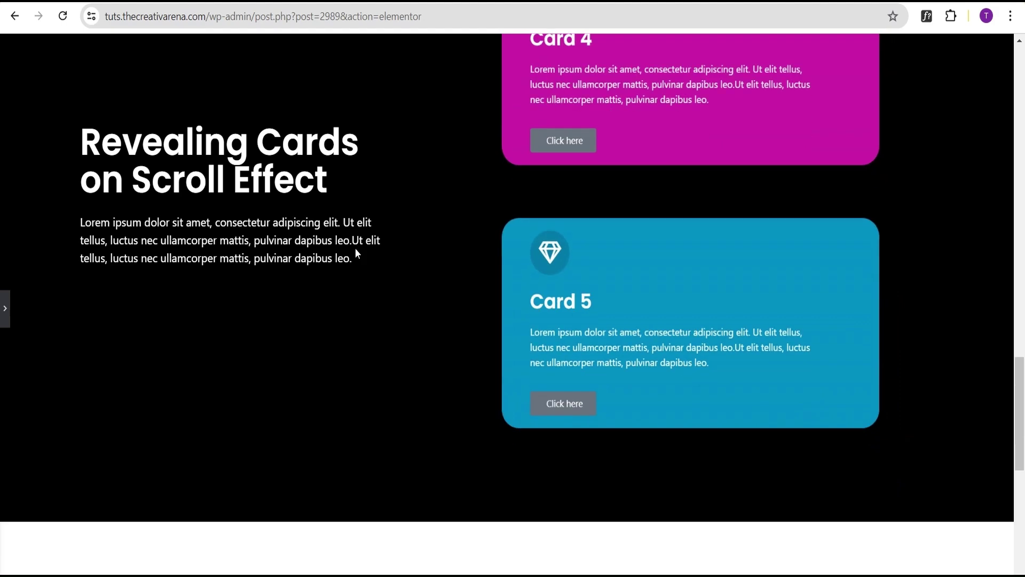
pyautogui.scroll(3, 356, 253)
pyautogui.scroll(8, 356, 252)
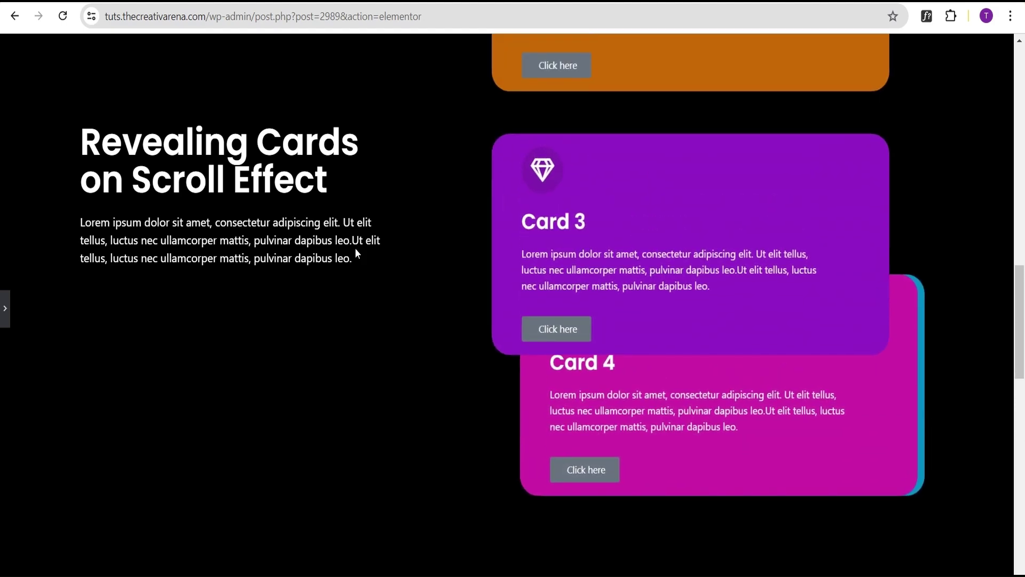
pyautogui.scroll(5, 356, 249)
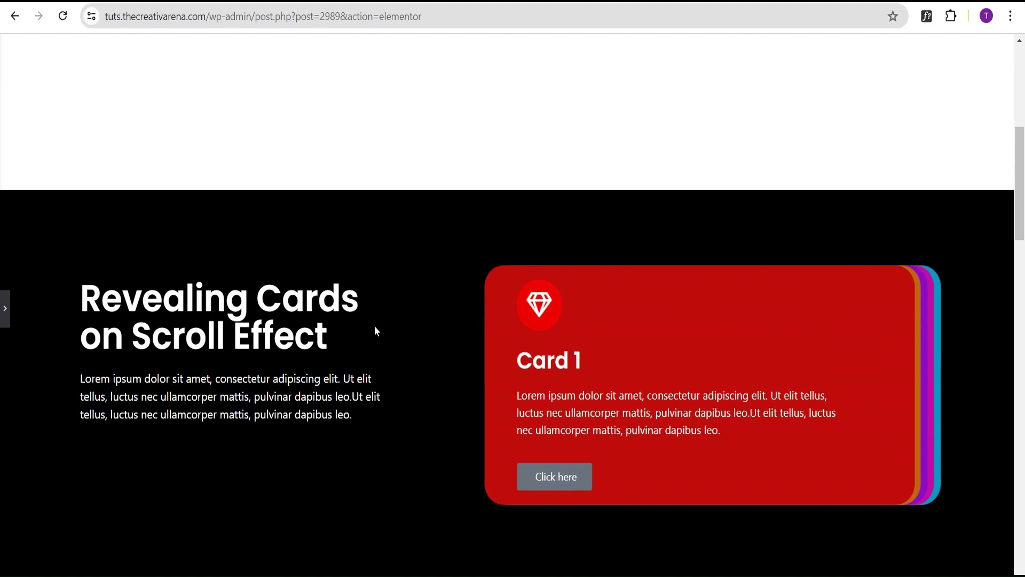
pyautogui.scroll(5, 374, 325)
pyautogui.scroll(-2, 375, 330)
pyautogui.scroll(-8, 374, 328)
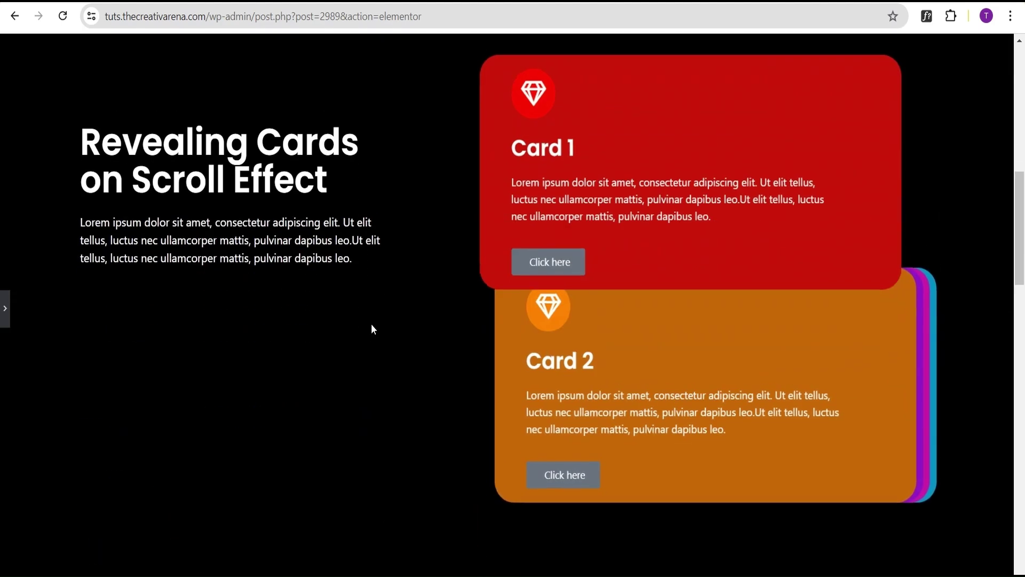
pyautogui.scroll(-10, 374, 326)
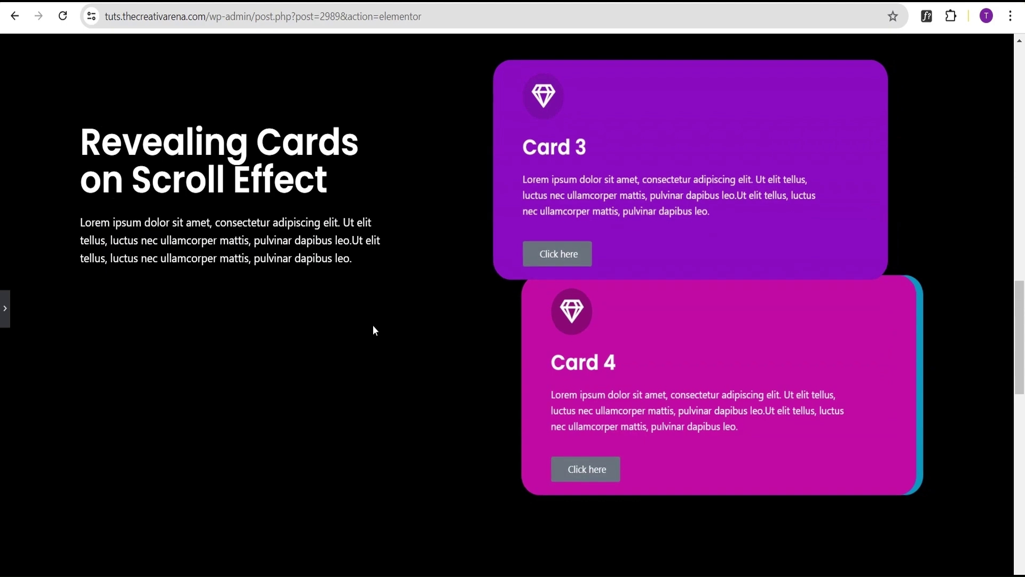
pyautogui.scroll(-2, 372, 327)
pyautogui.scroll(10, 371, 326)
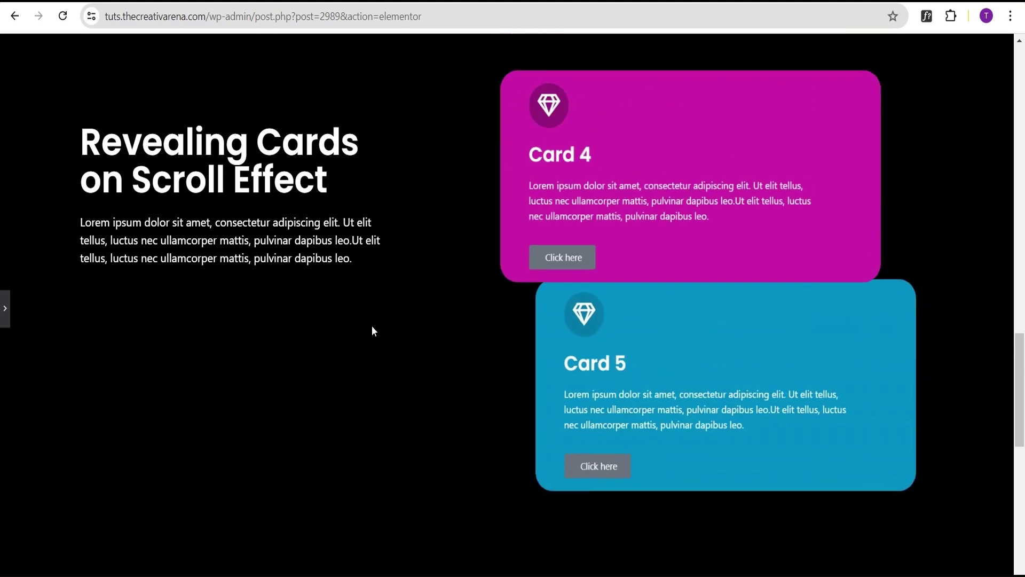
pyautogui.scroll(10, 373, 329)
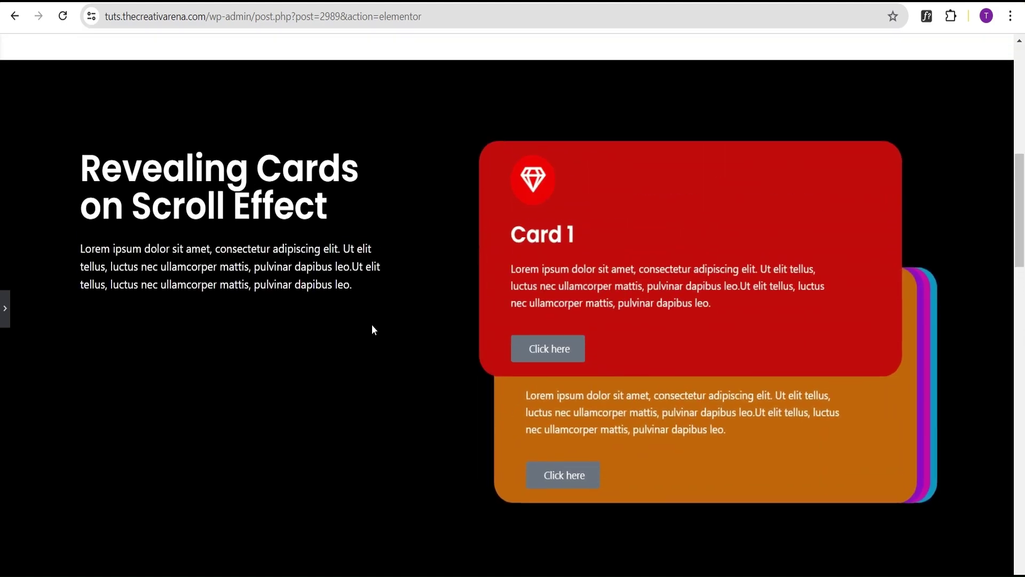
pyautogui.scroll(-4, 379, 335)
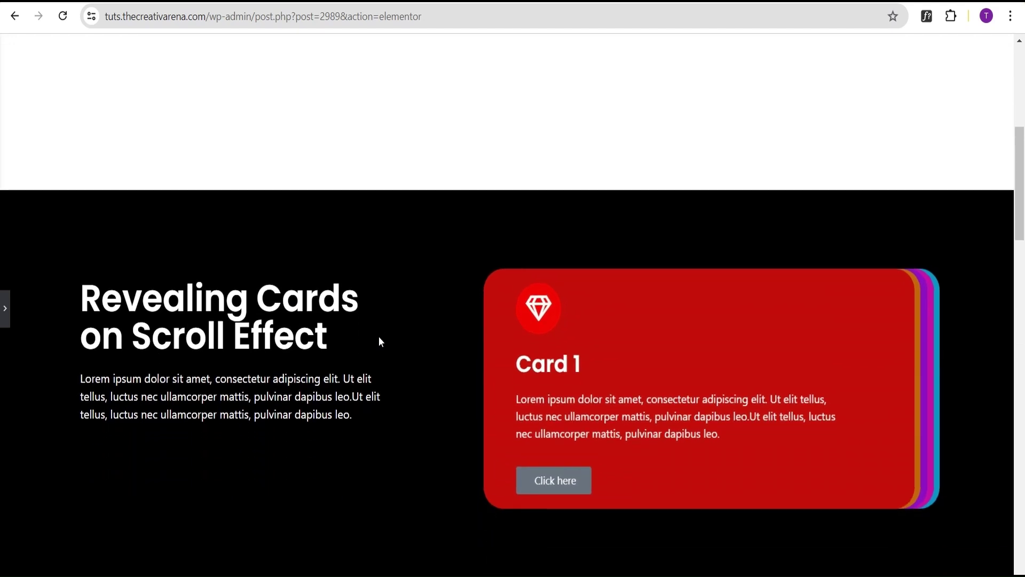